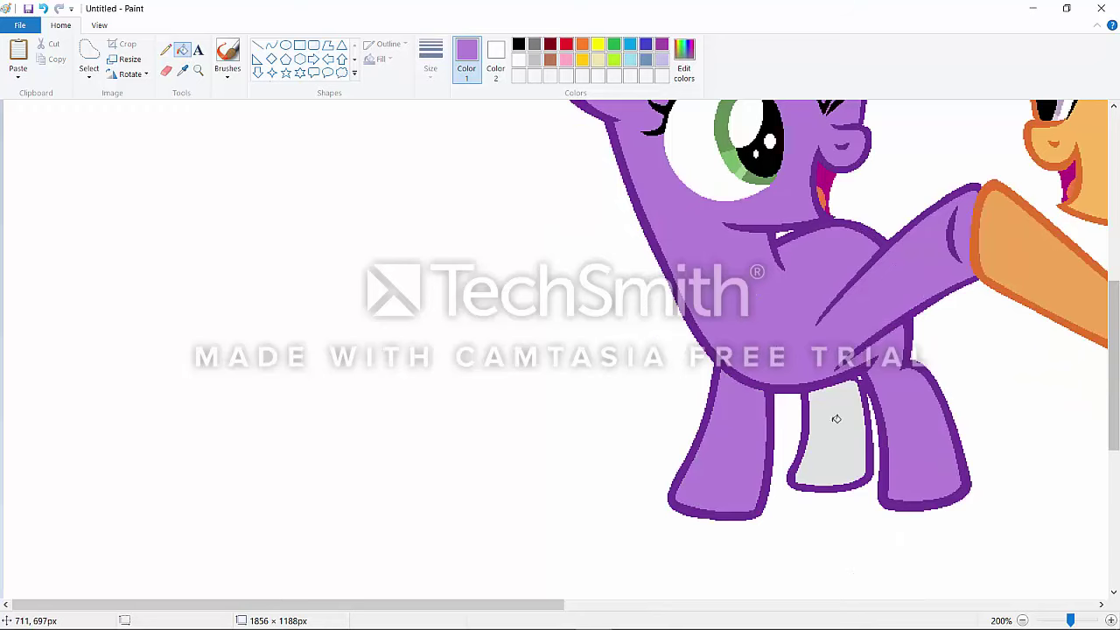
# Fill the purple pony's remaining pale grey leg with the light purple body colour.
pyautogui.click(831, 428)
# Sample the dark blue swatch and fill the orange pony's main body and face outlines with it.
pyautogui.moveTo(525, 603); pyautogui.dragTo(825, 604)
pyautogui.scroll(3, 560, 376)
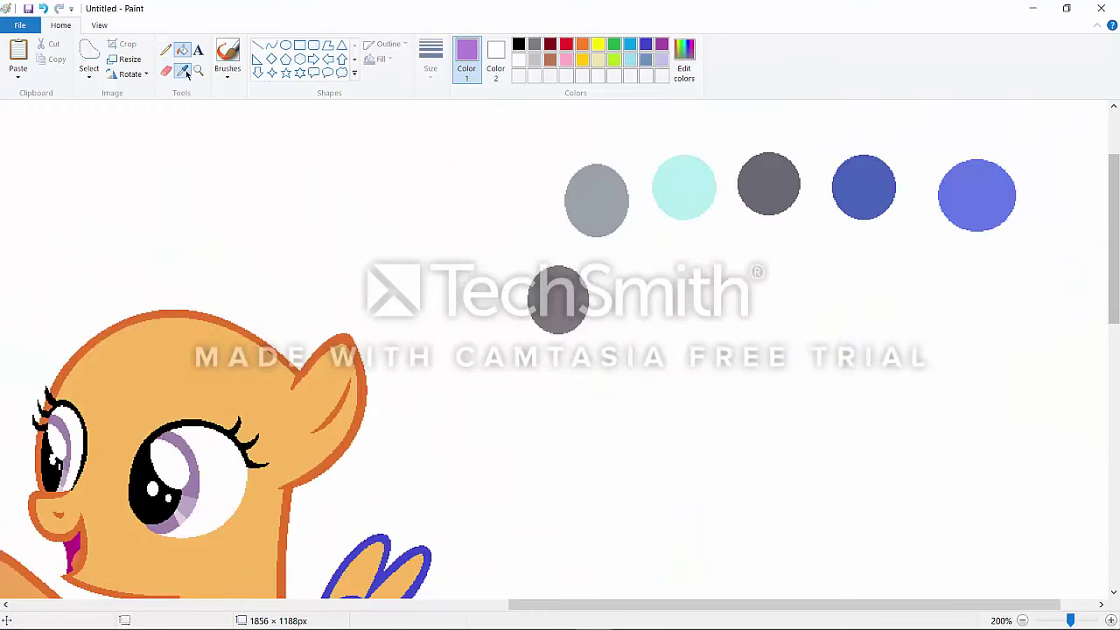
pyautogui.click(183, 71)
pyautogui.click(867, 203)
pyautogui.scroll(-3, 813, 253)
pyautogui.moveTo(743, 604); pyautogui.dragTo(567, 603)
pyautogui.click(390, 379)
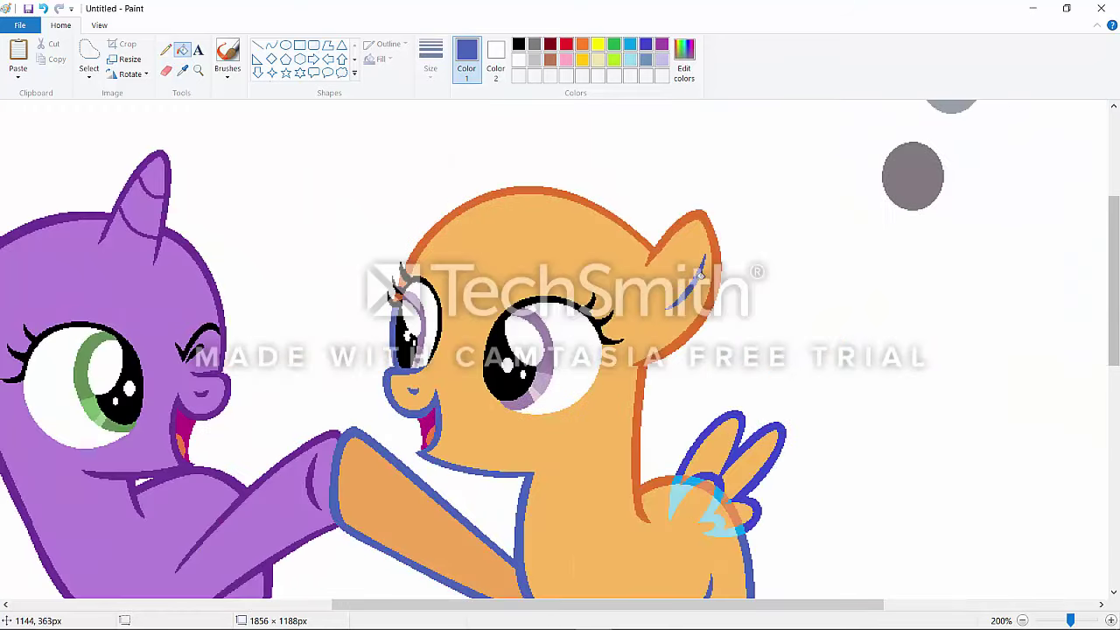
# Fill the orange pony's remaining ear, wing, hip and eyelash line segments with dark blue.
pyautogui.click(699, 275)
pyautogui.scroll(-3, 700, 276)
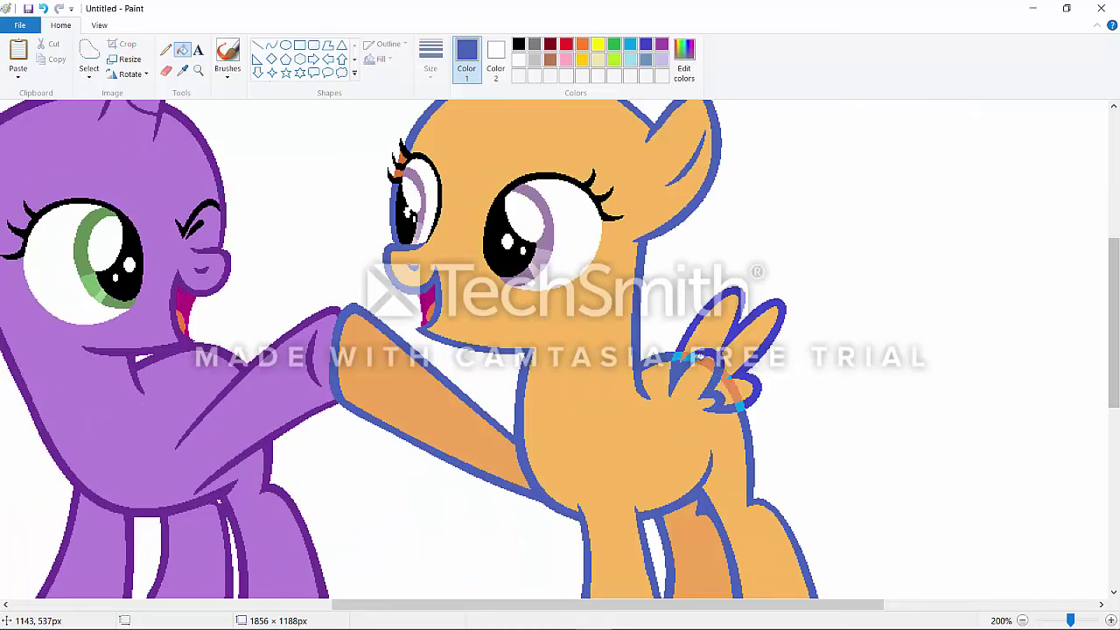
pyautogui.click(740, 406)
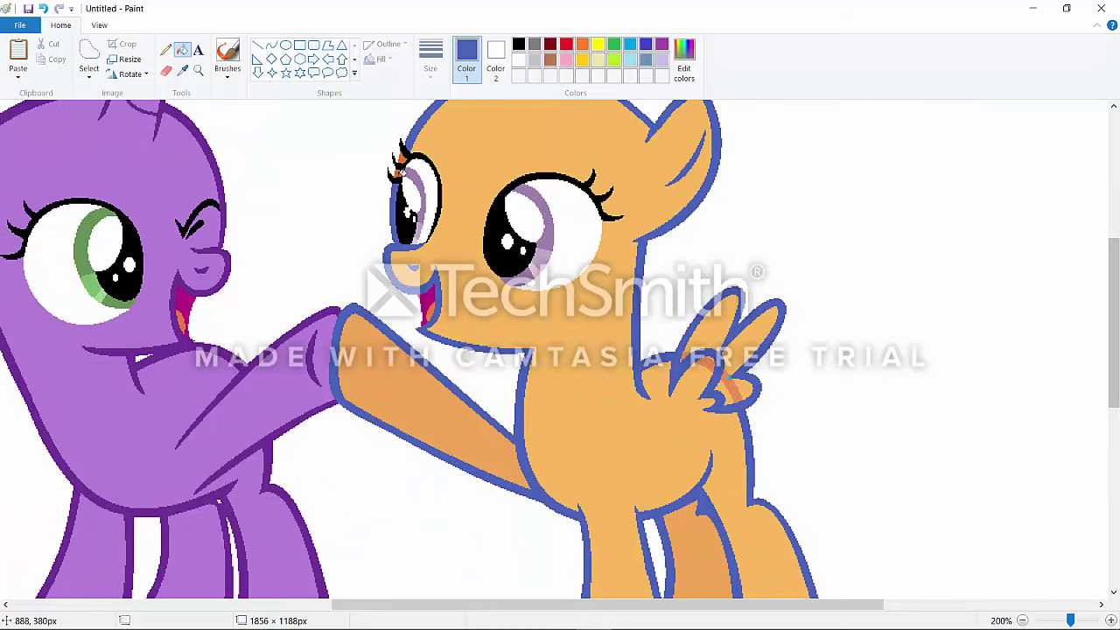
pyautogui.click(399, 174)
pyautogui.click(403, 159)
pyautogui.moveTo(652, 605); pyautogui.dragTo(864, 605)
pyautogui.scroll(3, 790, 412)
pyautogui.click(183, 71)
pyautogui.rightClick(901, 193)
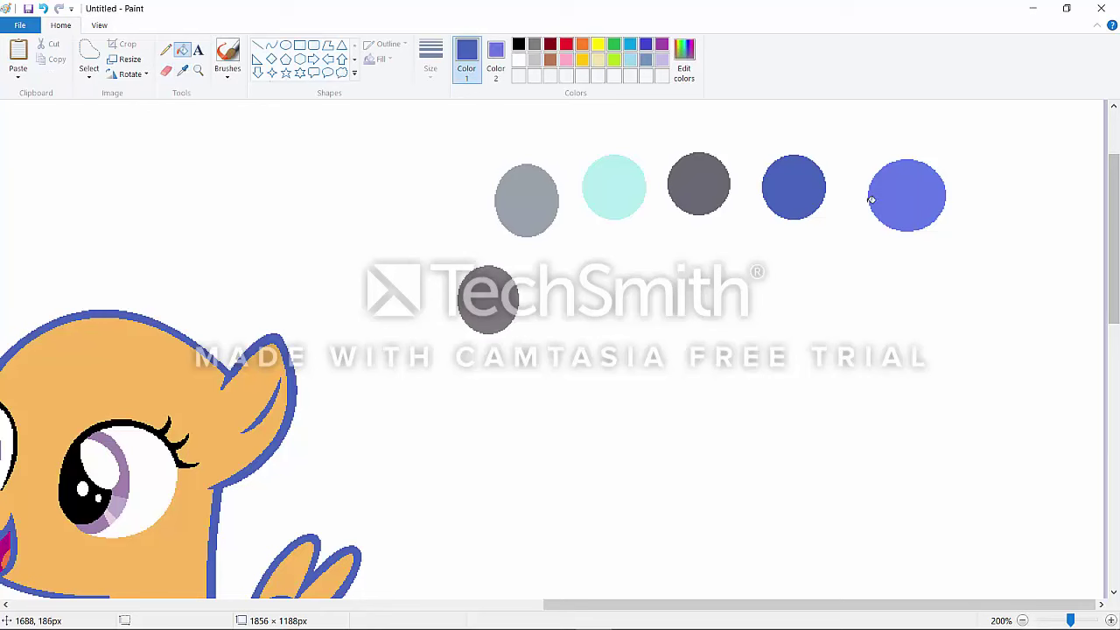
pyautogui.click(496, 60)
pyautogui.click(519, 59)
pyautogui.click(467, 60)
# Sample the lighter blue swatch and fill the orange pony's body, raised foreleg, far hind leg and wings with it.
pyautogui.click(183, 71)
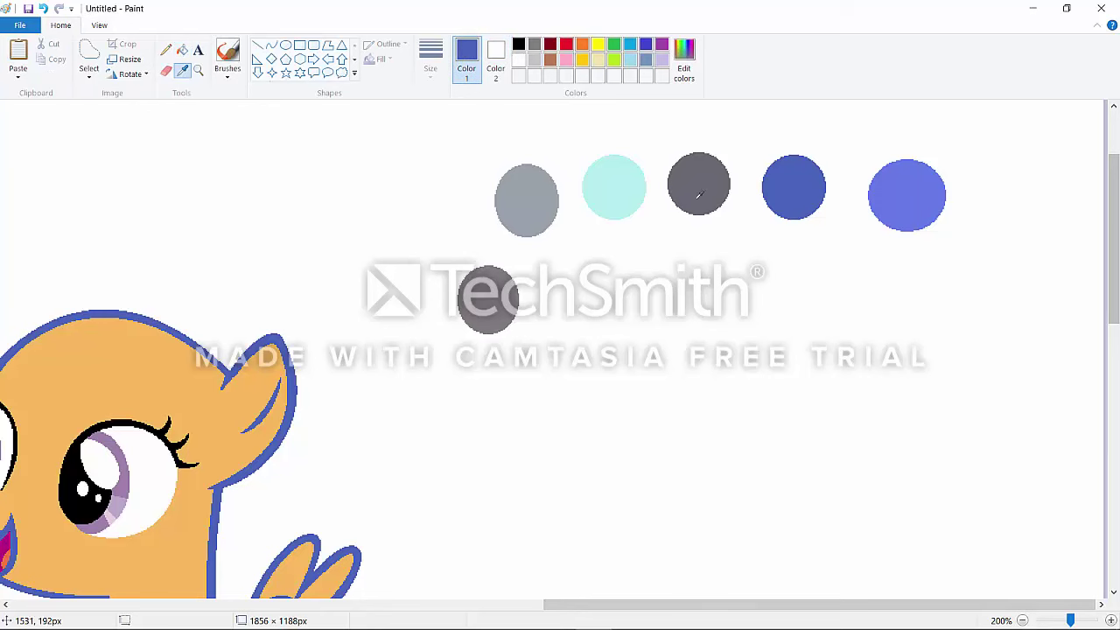
pyautogui.click(870, 187)
pyautogui.hscroll(-6, 870, 187)
pyautogui.scroll(-5, 839, 263)
pyautogui.click(816, 310)
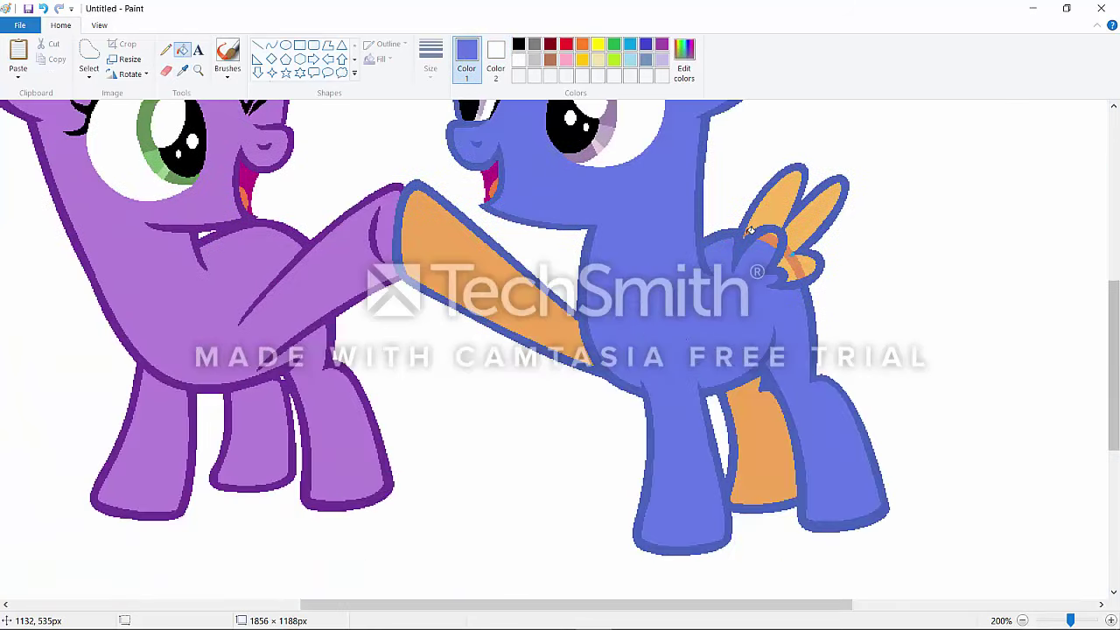
pyautogui.click(445, 251)
pyautogui.click(761, 446)
pyautogui.click(778, 201)
pyautogui.click(815, 209)
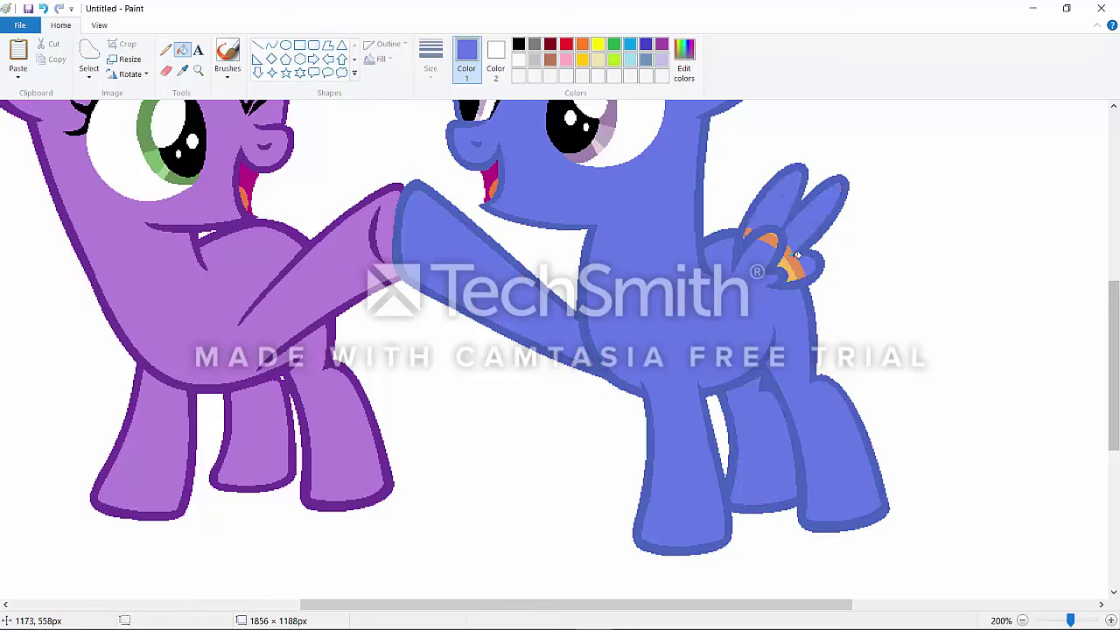
# Fill the leftover orange patches around the wings with the pony's dark outline blue and lighter body blue.
pyautogui.click(186, 73)
pyautogui.click(397, 236)
pyautogui.click(182, 72)
pyautogui.click(421, 236)
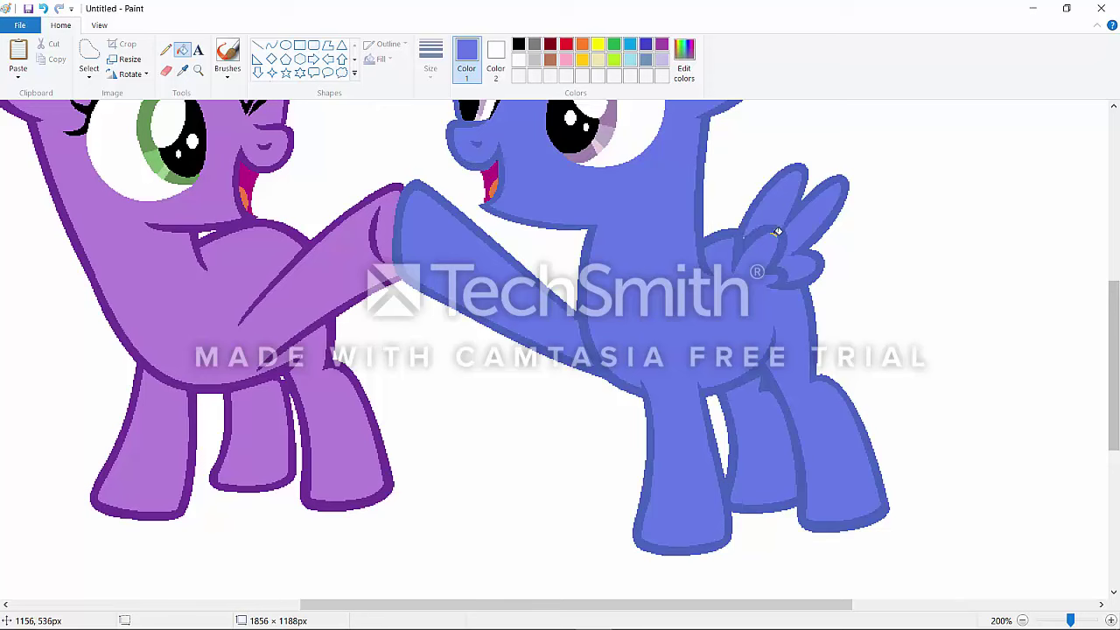
pyautogui.click(166, 49)
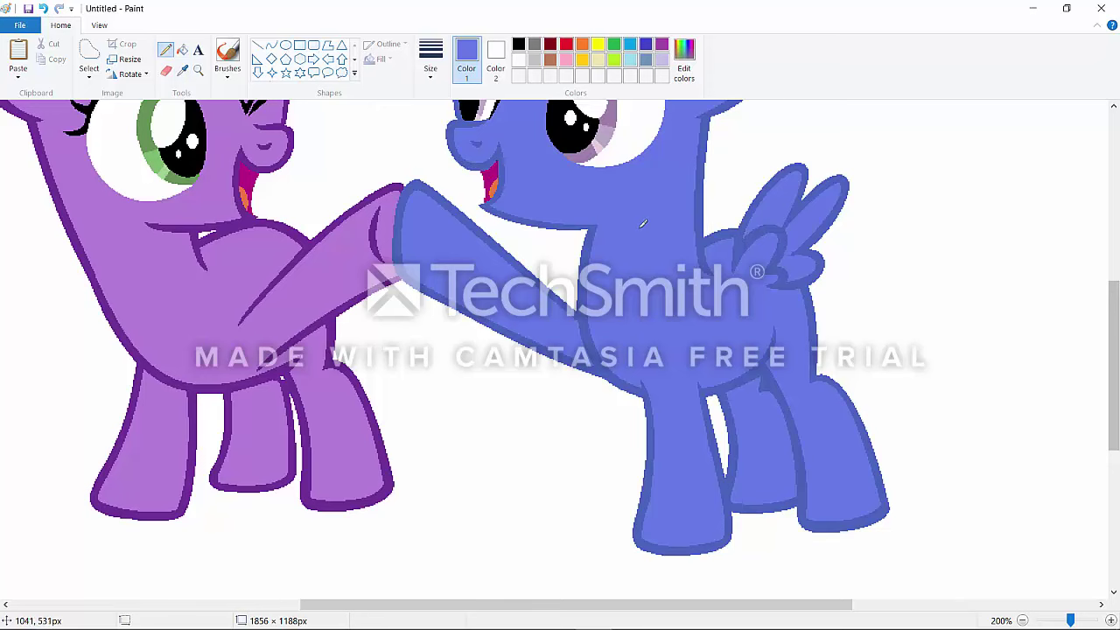
# Sample the darker brown swatch and fill the dark green parts of the purple pony's iris with it.
pyautogui.scroll(1, 640, 227)
pyautogui.scroll(-5, 262, 389)
pyautogui.scroll(4, 263, 389)
pyautogui.moveTo(586, 604); pyautogui.dragTo(287, 551)
pyautogui.scroll(4, 280, 437)
pyautogui.click(183, 72)
pyautogui.click(193, 272)
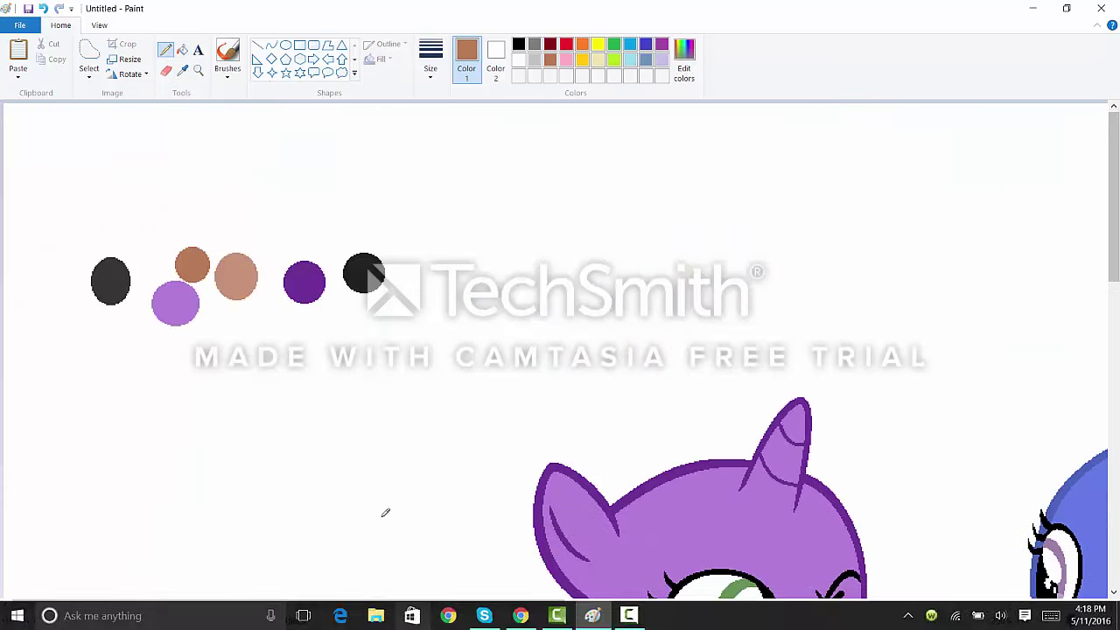
pyautogui.scroll(-3, 479, 327)
pyautogui.hscroll(3, 479, 327)
pyautogui.click(182, 50)
pyautogui.scroll(-1, 490, 420)
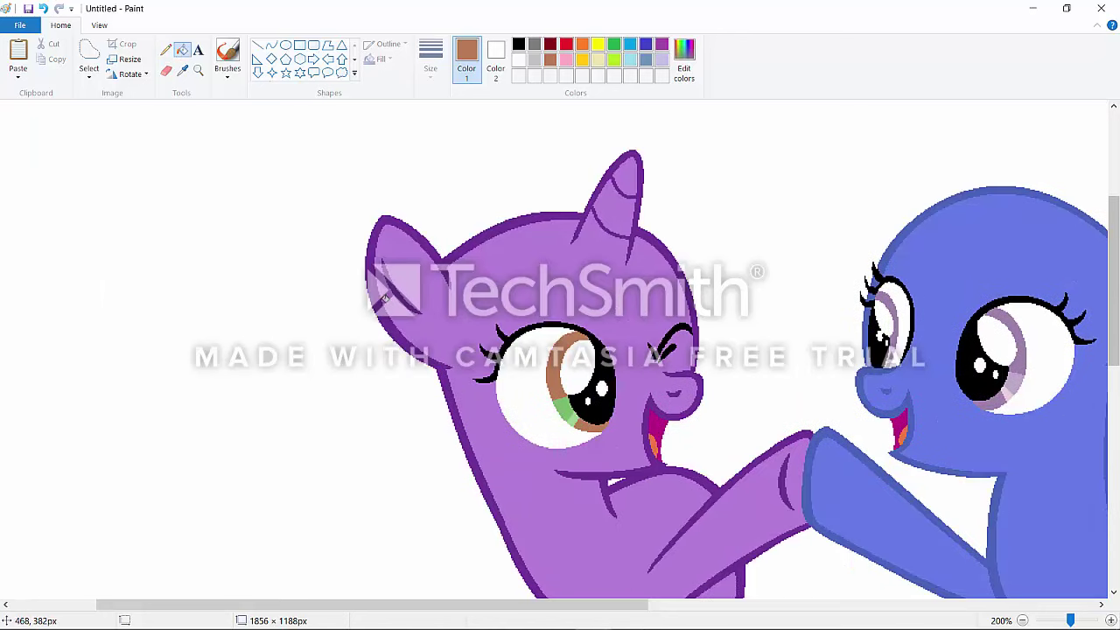
# Sample the lighter brown swatch and fill the wider light green band of the purple pony's iris.
pyautogui.scroll(2, 350, 262)
pyautogui.scroll(-1, 154, 37)
pyautogui.scroll(1, 158, 44)
pyautogui.click(183, 70)
pyautogui.click(68, 274)
pyautogui.moveTo(324, 604); pyautogui.dragTo(438, 577)
pyautogui.scroll(-3, 440, 463)
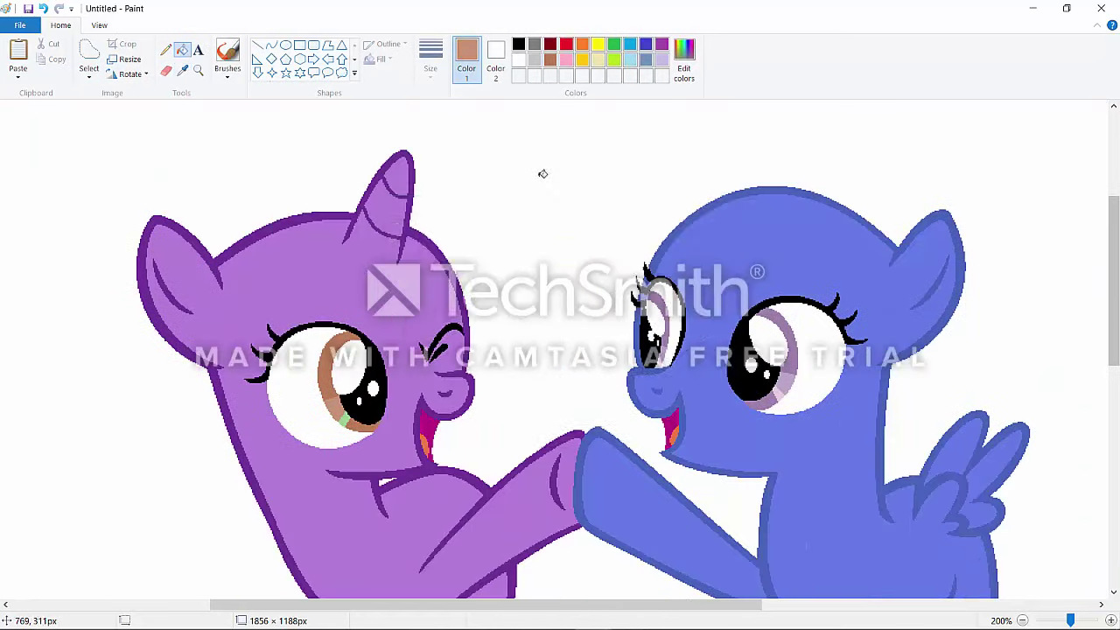
# Mix a paler brown custom colour and fill the last green segment of the purple pony's iris.
pyautogui.click(684, 61)
pyautogui.click(729, 267)
pyautogui.click(407, 418)
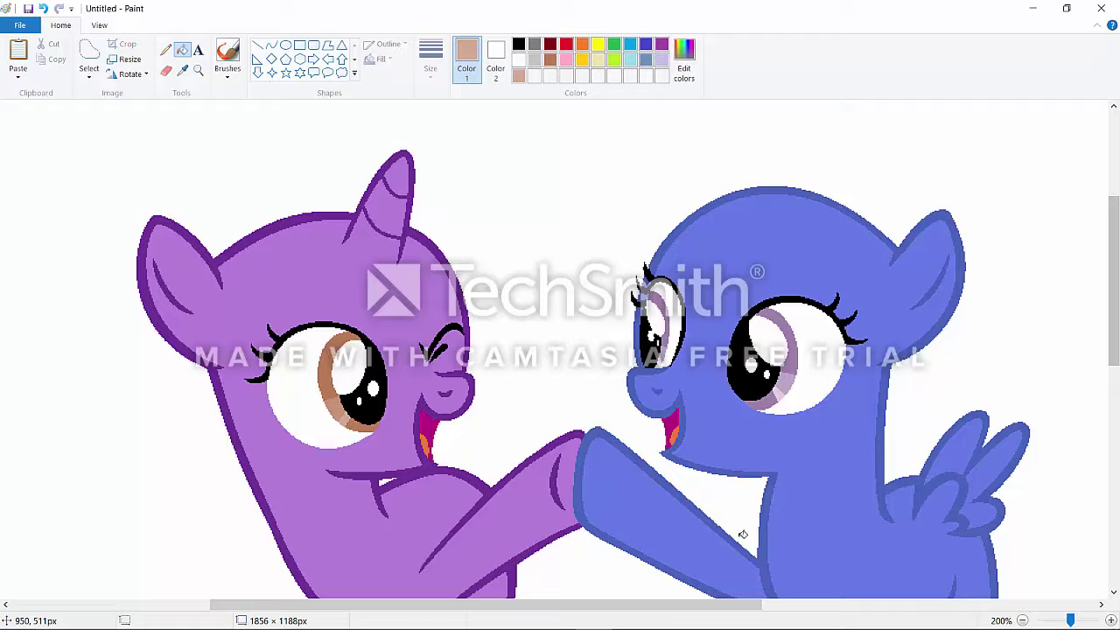
pyautogui.moveTo(665, 604); pyautogui.dragTo(925, 604)
pyautogui.scroll(2, 883, 404)
pyautogui.click(183, 71)
pyautogui.moveTo(737, 604); pyautogui.dragTo(628, 601)
pyautogui.scroll(-2, 438, 356)
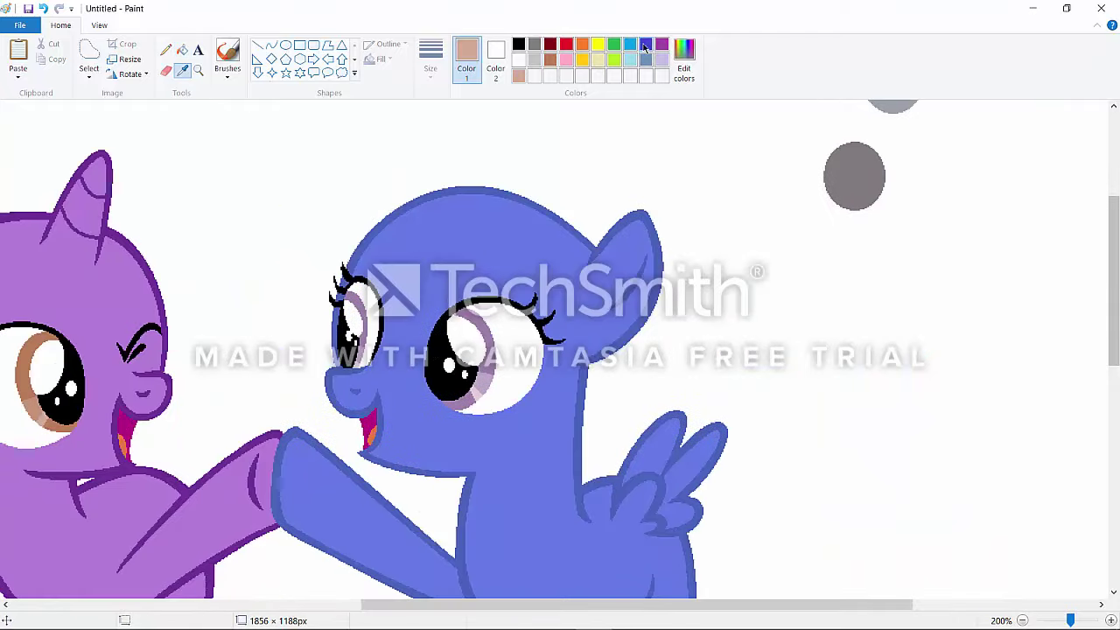
# Mix a custom cyan (red 95, green 244, blue 252) and fill the main iris areas of the blue pony's eyes.
pyautogui.click(662, 61)
pyautogui.click(684, 62)
pyautogui.click(659, 248)
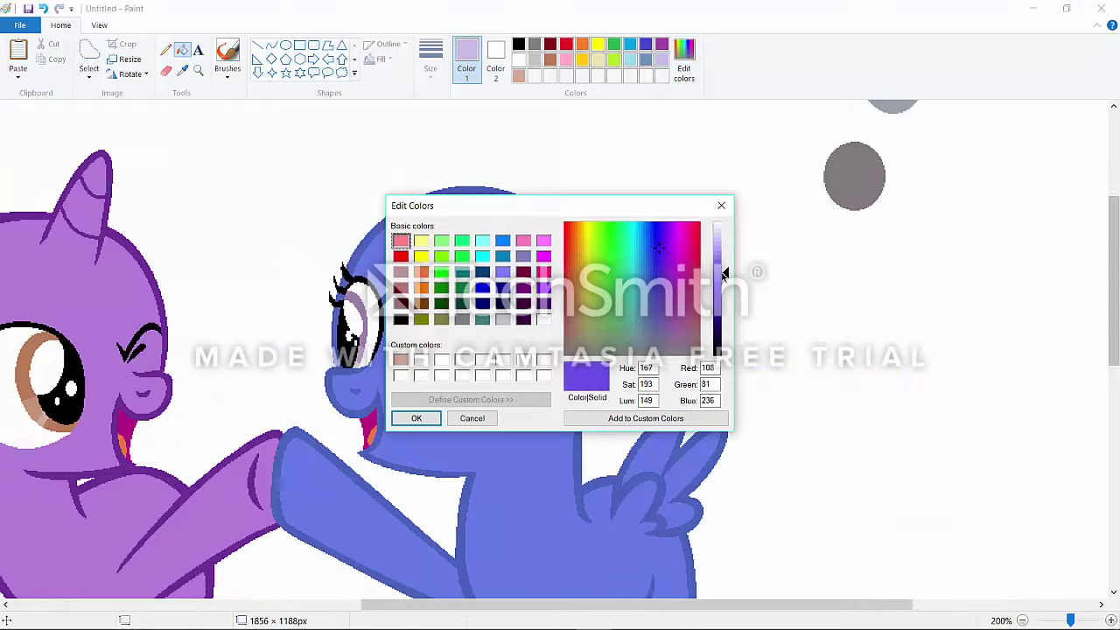
pyautogui.click(640, 226)
pyautogui.click(633, 228)
pyautogui.click(723, 243)
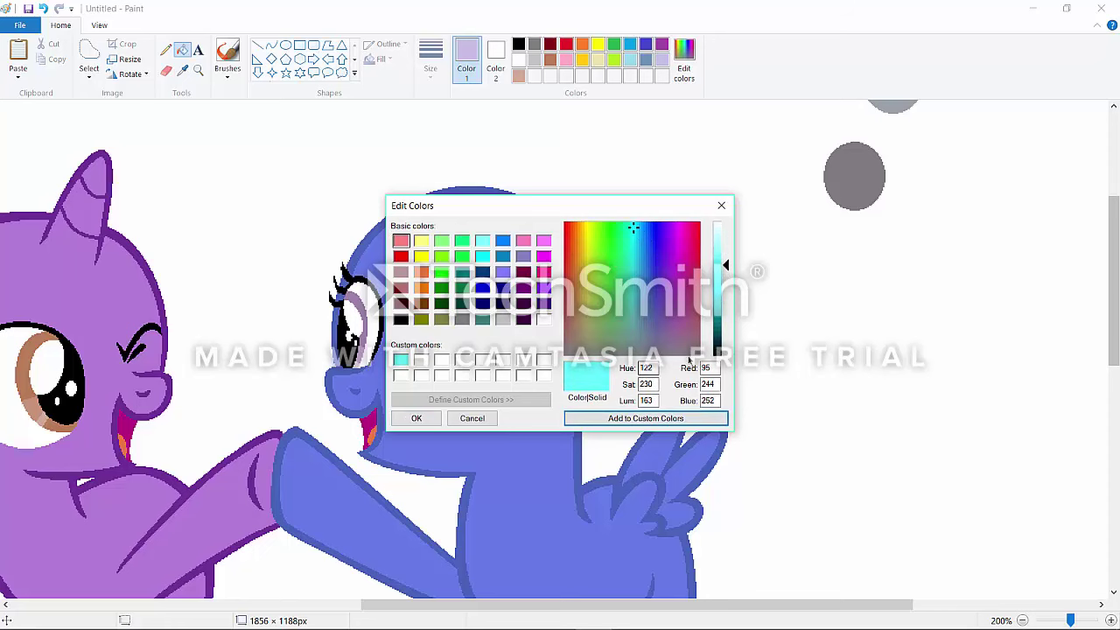
pyautogui.click(417, 418)
pyautogui.click(357, 306)
pyautogui.click(486, 378)
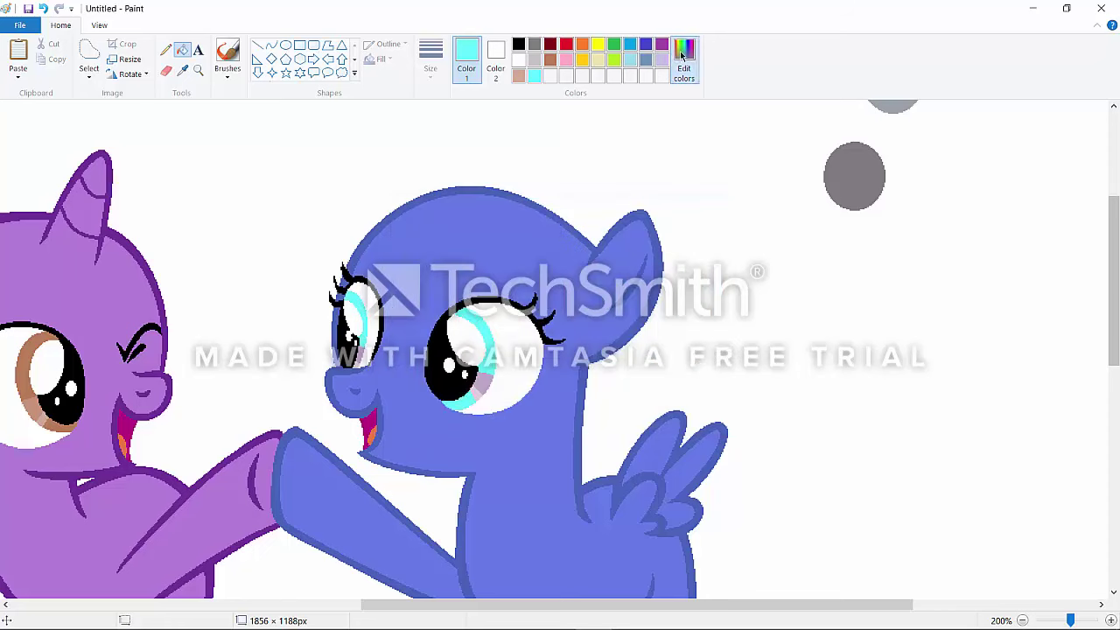
# Mix a lighter cyan custom colour and fill the darker lavender bands in the blue pony's irises.
pyautogui.click(684, 62)
pyautogui.click(724, 250)
pyautogui.click(679, 419)
pyautogui.click(417, 418)
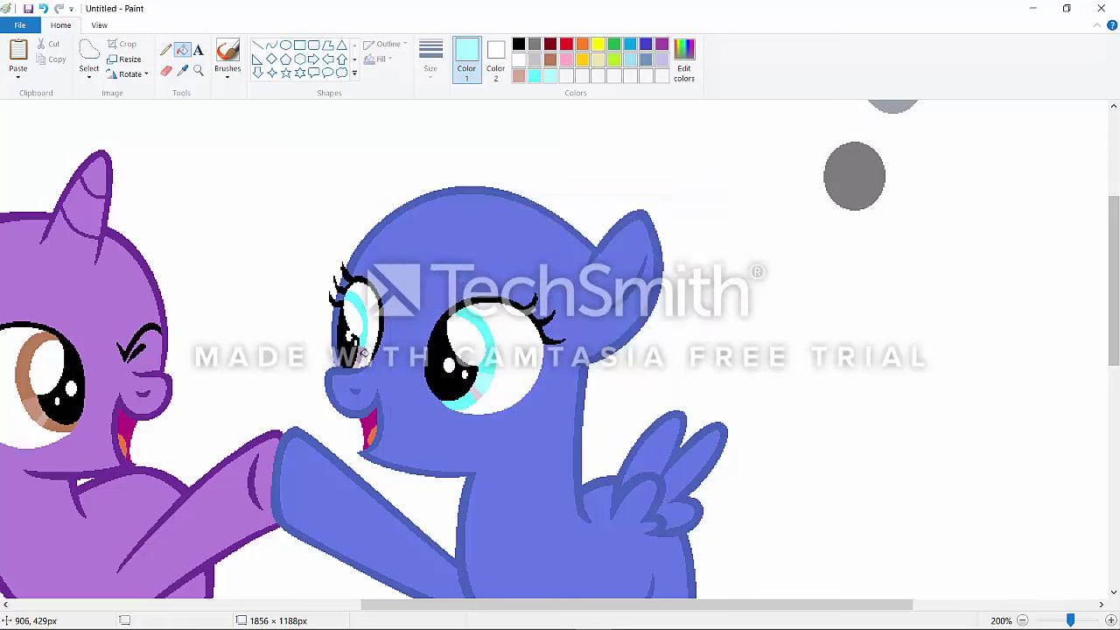
# Mix an even paler cyan custom colour and fill the last pale segment of the blue pony's iris.
pyautogui.click(691, 53)
pyautogui.click(726, 236)
pyautogui.click(646, 418)
pyautogui.click(416, 419)
pyautogui.click(476, 395)
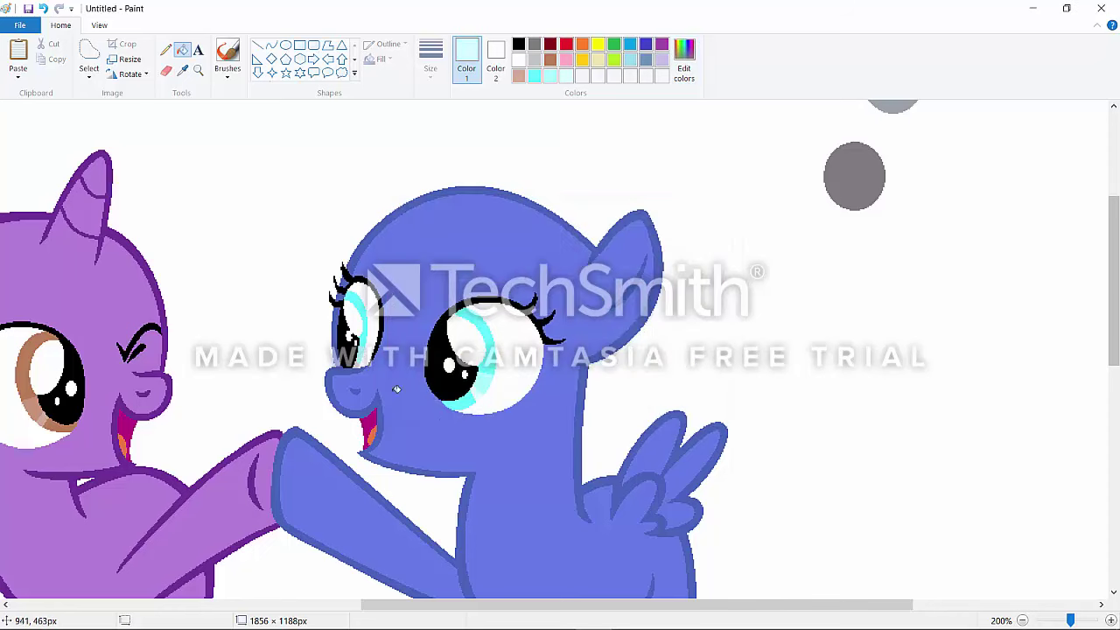
# Sample the near-black swatch beside the purple pony's palette as the drawing colour.
pyautogui.moveTo(575, 604); pyautogui.dragTo(392, 576)
pyautogui.scroll(3, 409, 413)
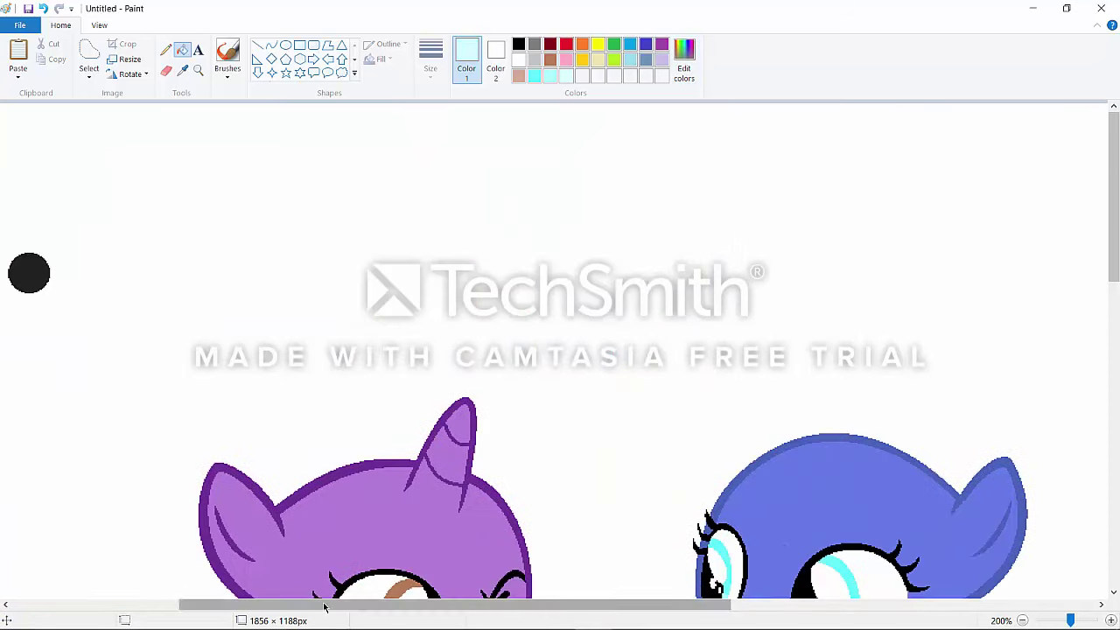
pyautogui.moveTo(323, 605); pyautogui.dragTo(153, 602)
pyautogui.click(182, 71)
pyautogui.click(358, 273)
pyautogui.hscroll(5, 358, 272)
pyautogui.scroll(-3, 295, 190)
pyautogui.moveTo(269, 255)
pyautogui.mouseDown()
pyautogui.moveTo(336, 184)
pyautogui.moveTo(505, 254)
pyautogui.moveTo(523, 240)
pyautogui.mouseUp()
pyautogui.moveTo(477, 229); pyautogui.dragTo(437, 122)
pyautogui.click(43, 9)
pyautogui.click(271, 47)
pyautogui.moveTo(274, 256)
pyautogui.mouseDown()
pyautogui.moveTo(315, 202)
pyautogui.moveTo(560, 261)
pyautogui.mouseUp()
pyautogui.moveTo(479, 268); pyautogui.dragTo(449, 123)
pyautogui.click(42, 8)
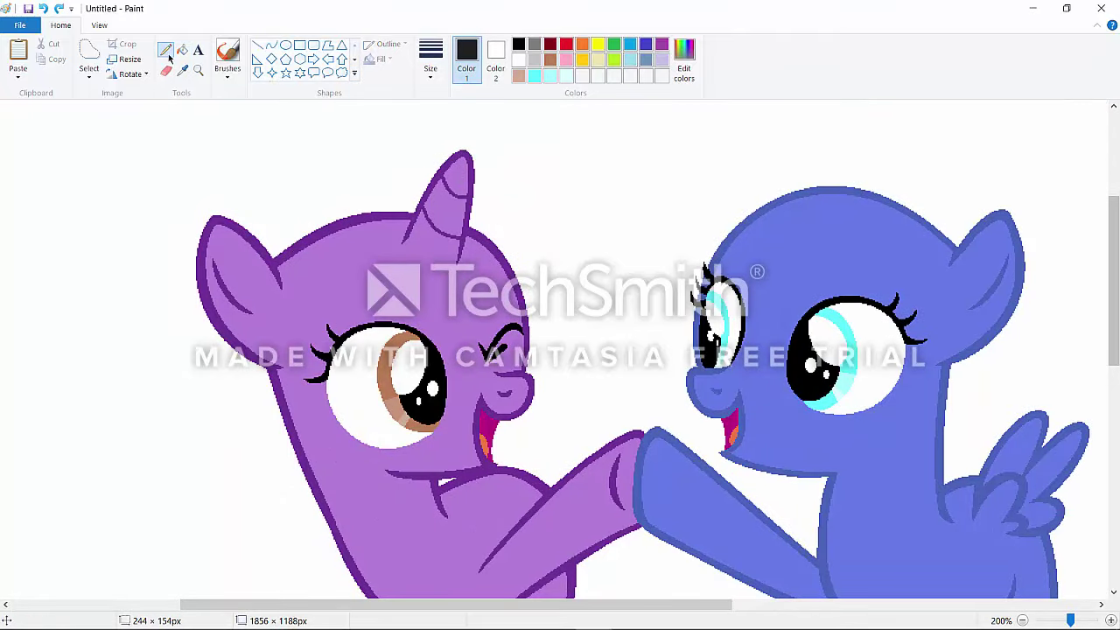
pyautogui.moveTo(273, 256)
pyautogui.mouseDown()
pyautogui.moveTo(419, 186)
pyautogui.moveTo(419, 198)
pyautogui.moveTo(306, 204)
pyautogui.moveTo(390, 181)
pyautogui.moveTo(302, 169)
pyautogui.moveTo(360, 170)
pyautogui.moveTo(328, 207)
pyautogui.moveTo(416, 199)
pyautogui.moveTo(415, 211)
pyautogui.mouseUp()
pyautogui.click(43, 9)
pyautogui.moveTo(346, 225)
pyautogui.mouseDown()
pyautogui.moveTo(350, 181)
pyautogui.moveTo(306, 192)
pyautogui.moveTo(385, 181)
pyautogui.mouseUp()
pyautogui.click(43, 9)
# Draw the purple pony's mane top with curves from the ear, adding a pointed tuft behind the horn and continuing past its front.
pyautogui.moveTo(273, 256)
pyautogui.mouseDown()
pyautogui.moveTo(357, 203)
pyautogui.moveTo(378, 152)
pyautogui.moveTo(411, 155)
pyautogui.mouseUp()
pyautogui.moveTo(348, 186)
pyautogui.mouseDown()
pyautogui.moveTo(337, 158)
pyautogui.moveTo(308, 171)
pyautogui.mouseUp()
pyautogui.moveTo(396, 156); pyautogui.dragTo(354, 169)
pyautogui.moveTo(359, 169)
pyautogui.mouseDown()
pyautogui.moveTo(393, 172)
pyautogui.moveTo(370, 187)
pyautogui.moveTo(404, 168)
pyautogui.moveTo(517, 233)
pyautogui.moveTo(565, 245)
pyautogui.moveTo(525, 188)
pyautogui.mouseUp()
pyautogui.click(43, 8)
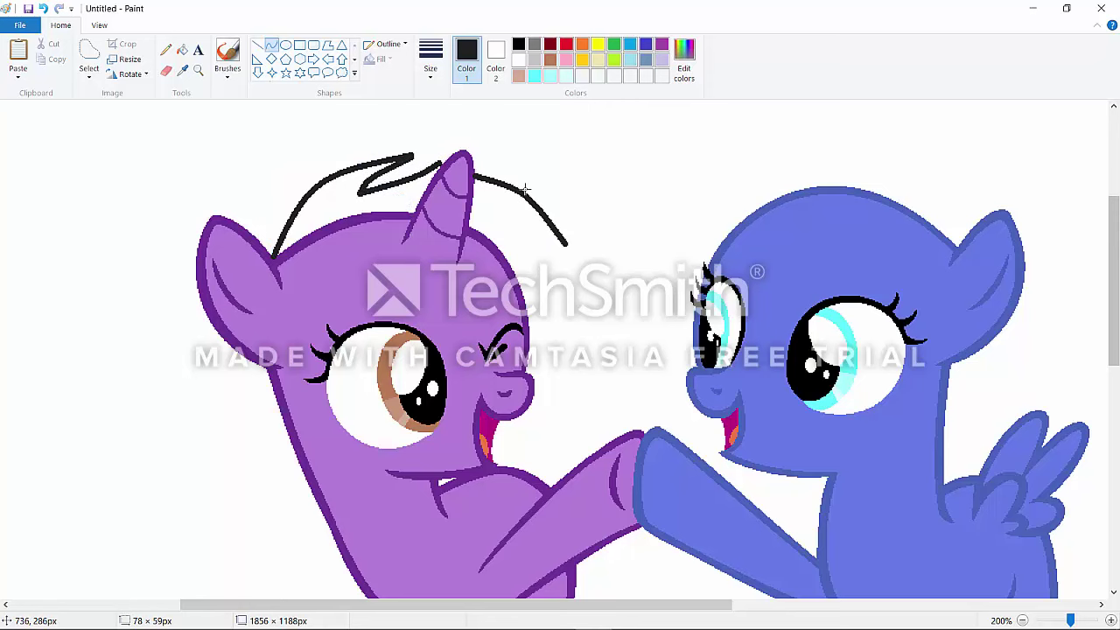
# Extend the mane's front outline with curves down past the purple pony's face to the touching hooves.
pyautogui.moveTo(564, 243); pyautogui.dragTo(628, 392)
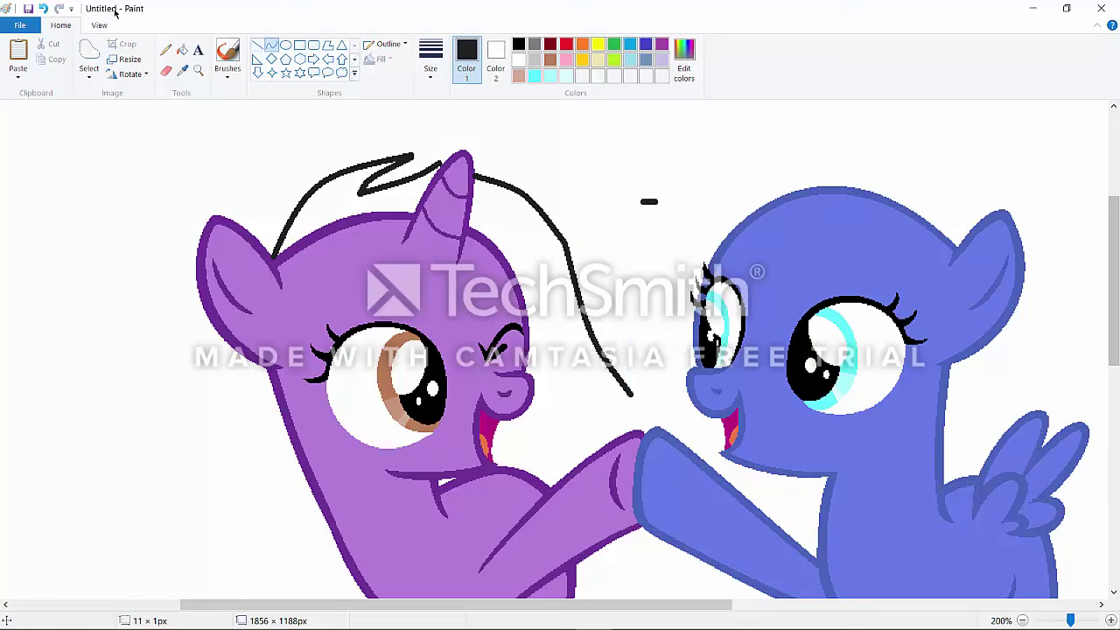
pyautogui.scroll(-3, 627, 271)
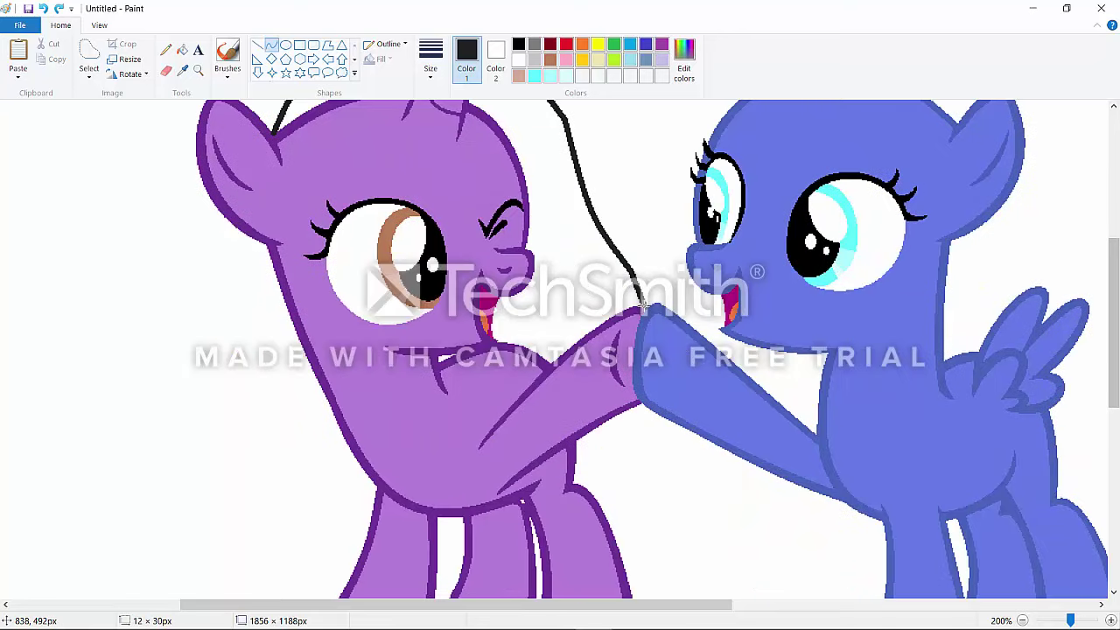
pyautogui.hotkey('ctrl', 'z')
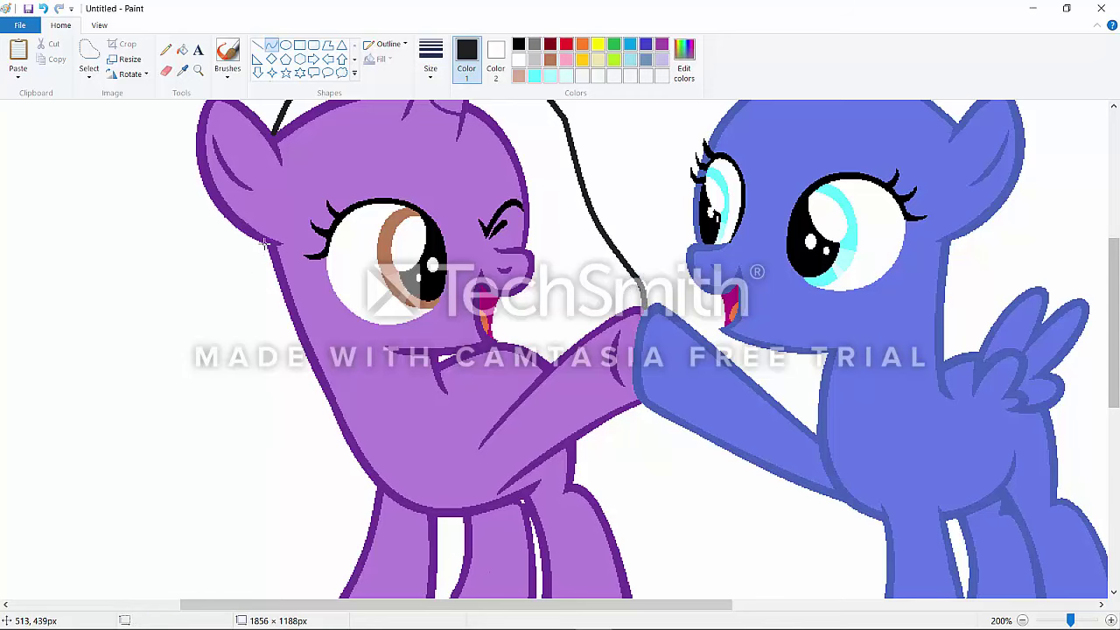
# Draw a curved mane lock with pointed tips and an inner spike just below the purple pony's ear.
pyautogui.moveTo(265, 245); pyautogui.dragTo(321, 324)
pyautogui.moveTo(321, 323); pyautogui.dragTo(260, 313)
pyautogui.click(261, 313)
pyautogui.moveTo(303, 278); pyautogui.dragTo(321, 324)
pyautogui.moveTo(321, 323)
pyautogui.mouseDown()
pyautogui.moveTo(294, 304)
pyautogui.moveTo(333, 279)
pyautogui.moveTo(345, 318)
pyautogui.mouseUp()
pyautogui.click(294, 304)
pyautogui.moveTo(329, 296)
pyautogui.mouseDown()
pyautogui.moveTo(321, 286)
pyautogui.moveTo(308, 303)
pyautogui.moveTo(309, 231)
pyautogui.moveTo(266, 246)
pyautogui.mouseUp()
pyautogui.click(44, 10)
pyautogui.moveTo(306, 278)
pyautogui.mouseDown()
pyautogui.moveTo(294, 251)
pyautogui.moveTo(305, 252)
pyautogui.mouseUp()
pyautogui.click(305, 252)
pyautogui.moveTo(188, 267); pyautogui.dragTo(181, 265)
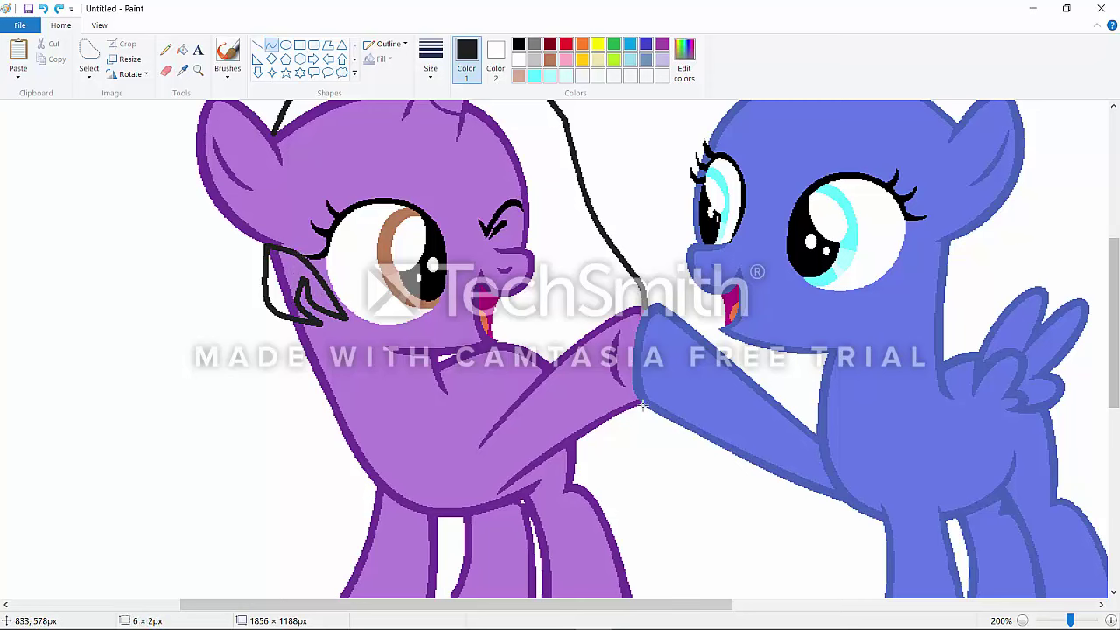
# Continue the mane strand below the joined hooves and give it a jagged tip beside the purple pony's hind leg.
pyautogui.moveTo(643, 405); pyautogui.dragTo(665, 533)
pyautogui.moveTo(646, 481); pyautogui.dragTo(635, 478)
pyautogui.click(635, 478)
pyautogui.scroll(-2, 483, 510)
pyautogui.moveTo(665, 410)
pyautogui.mouseDown()
pyautogui.moveTo(631, 393)
pyautogui.moveTo(614, 401)
pyautogui.moveTo(626, 418)
pyautogui.moveTo(610, 390)
pyautogui.moveTo(618, 367)
pyautogui.mouseUp()
pyautogui.click(44, 11)
pyautogui.moveTo(623, 382); pyautogui.dragTo(627, 391)
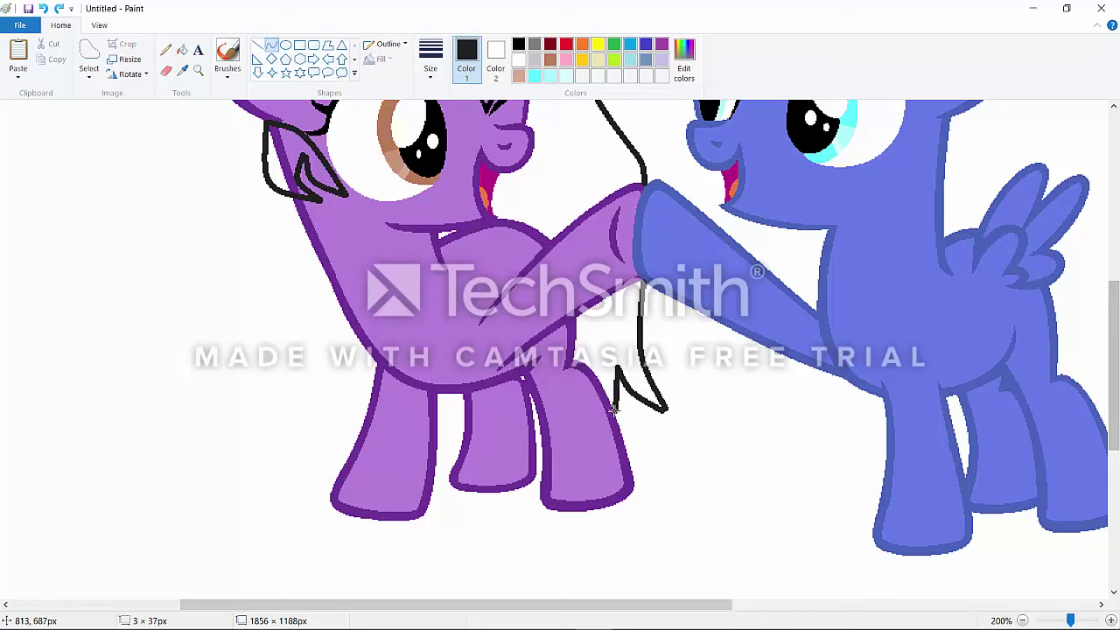
# Draw a curved hairline across the purple pony's forehead at the base of the horn.
pyautogui.scroll(6, 430, 405)
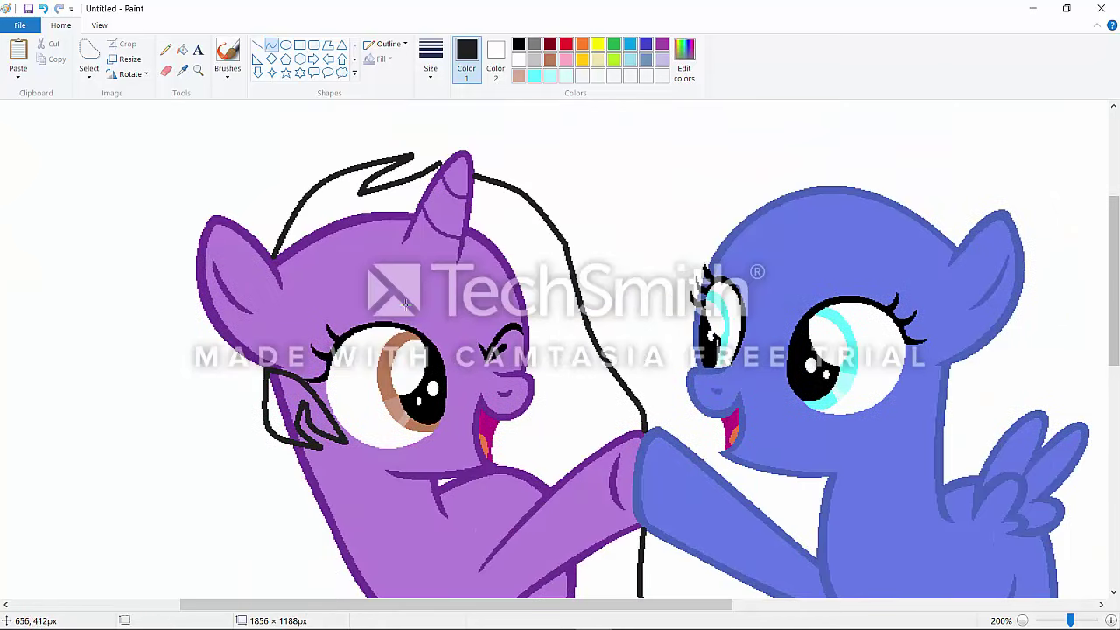
pyautogui.moveTo(379, 237)
pyautogui.mouseDown()
pyautogui.moveTo(502, 276)
pyautogui.moveTo(493, 260)
pyautogui.mouseUp()
pyautogui.moveTo(421, 254)
pyautogui.mouseDown()
pyautogui.moveTo(400, 263)
pyautogui.moveTo(473, 246)
pyautogui.mouseUp()
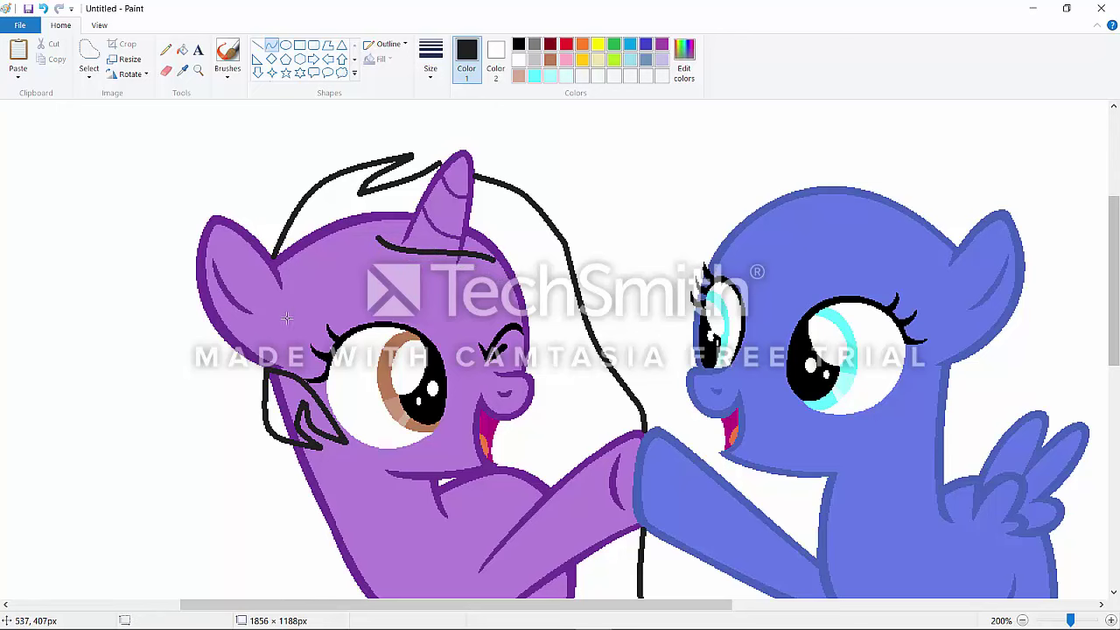
pyautogui.moveTo(551, 603); pyautogui.dragTo(534, 578)
pyautogui.scroll(-2, 516, 411)
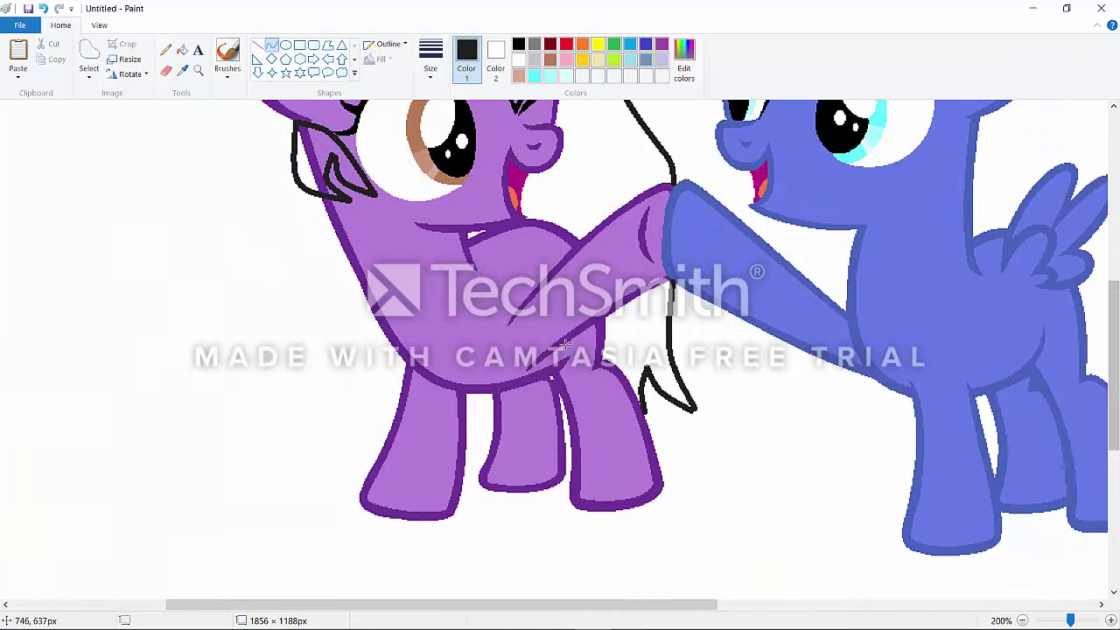
pyautogui.scroll(1, 569, 350)
pyautogui.moveTo(569, 355)
pyautogui.mouseDown()
pyautogui.moveTo(705, 311)
pyautogui.moveTo(726, 352)
pyautogui.mouseUp()
pyautogui.moveTo(717, 275); pyautogui.dragTo(672, 272)
pyautogui.click(45, 10)
# Draw the tail's upper outline with curves arching from the purple pony's back over the hooves to the blue foreleg.
pyautogui.moveTo(571, 357); pyautogui.dragTo(672, 267)
pyautogui.moveTo(615, 294); pyautogui.dragTo(604, 278)
pyautogui.click(605, 278)
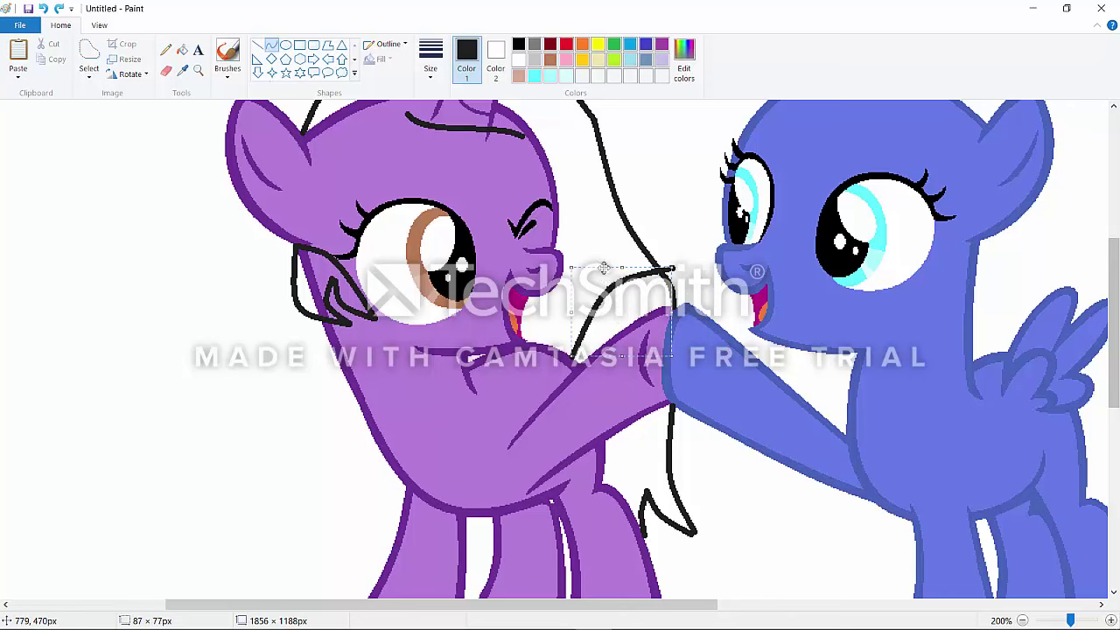
pyautogui.moveTo(674, 269)
pyautogui.mouseDown()
pyautogui.moveTo(720, 317)
pyautogui.moveTo(716, 295)
pyautogui.moveTo(720, 324)
pyautogui.mouseUp()
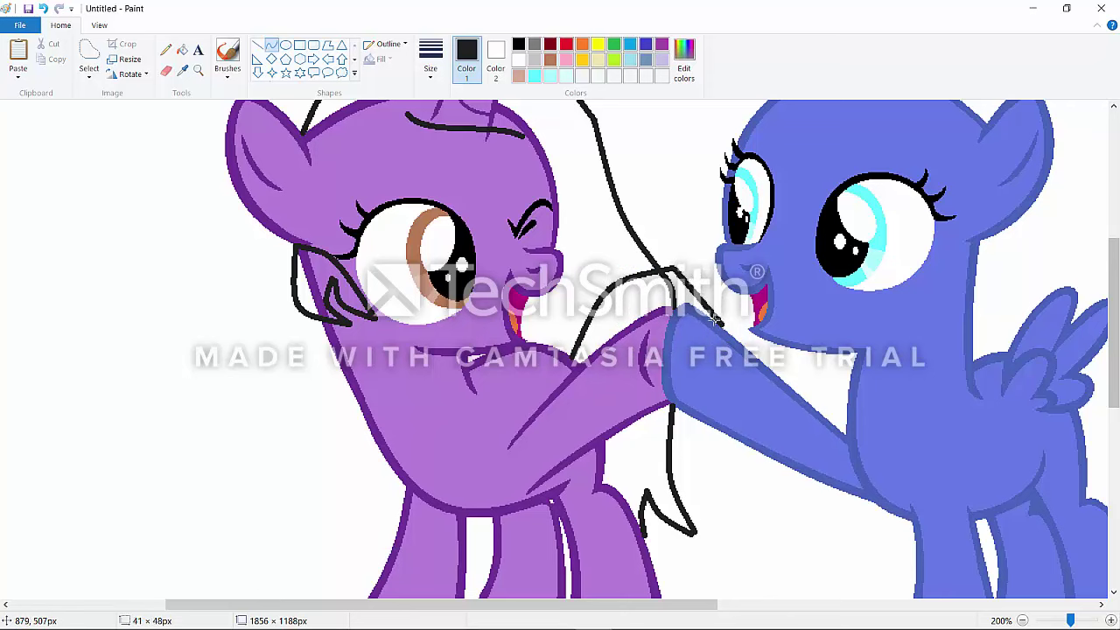
pyautogui.moveTo(706, 285); pyautogui.dragTo(713, 271)
# Draw the tail's lower edge with curves below the blue foreleg, ending in a point that returns to the mane strand.
pyautogui.moveTo(728, 433); pyautogui.dragTo(775, 521)
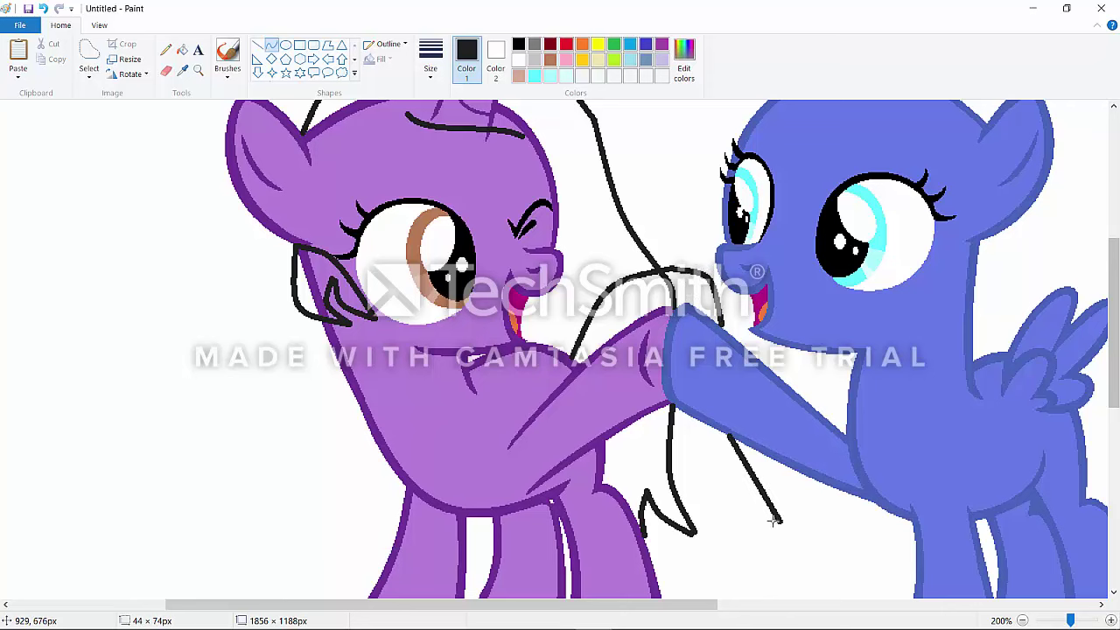
pyautogui.moveTo(710, 549)
pyautogui.mouseDown()
pyautogui.moveTo(770, 522)
pyautogui.moveTo(689, 482)
pyautogui.moveTo(718, 508)
pyautogui.moveTo(669, 466)
pyautogui.mouseUp()
pyautogui.click(103, 423)
pyautogui.click(45, 10)
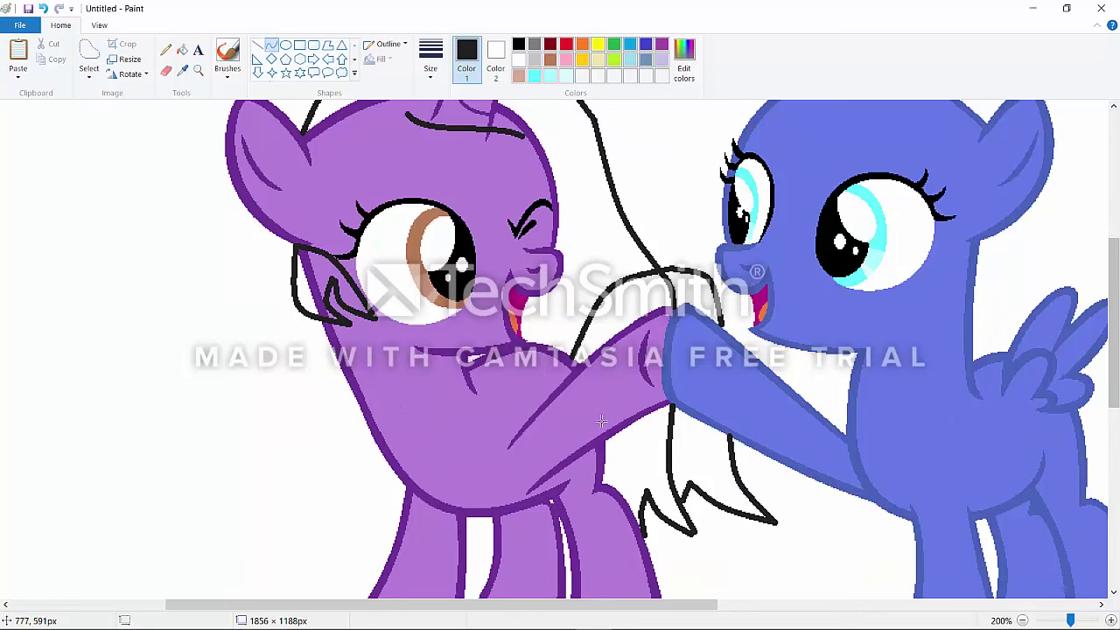
# Try to fill the mane section between the unicorn's ear and horn with the sampled dark grey swatch.
pyautogui.scroll(1, 586, 420)
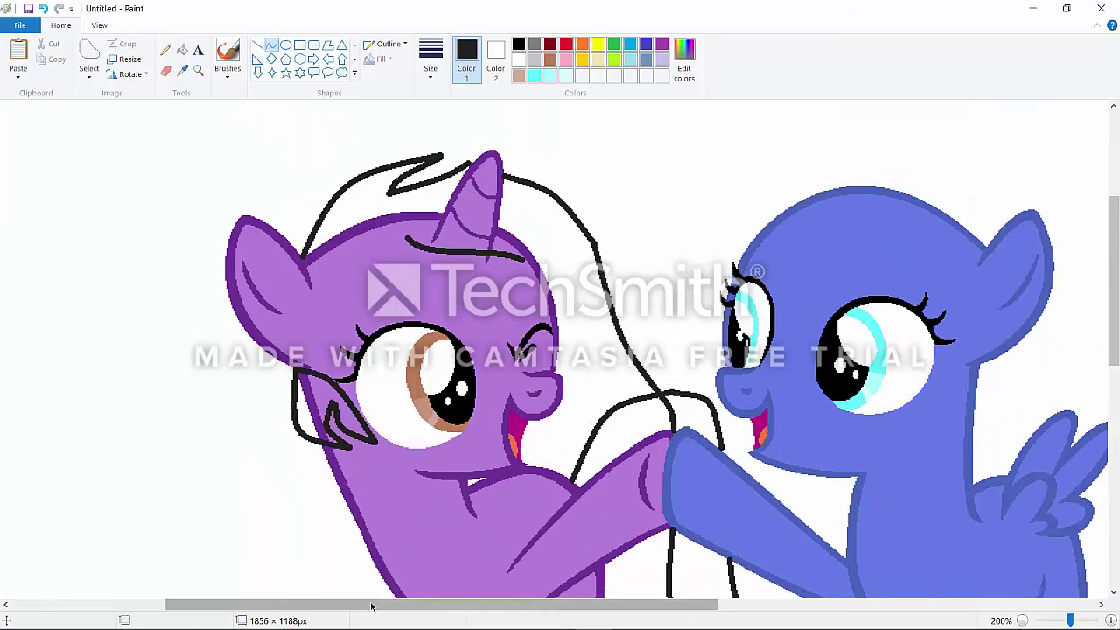
pyautogui.moveTo(373, 604); pyautogui.dragTo(214, 604)
pyautogui.scroll(-4, 428, 258)
pyautogui.scroll(6, 427, 258)
pyautogui.click(182, 71)
pyautogui.click(98, 281)
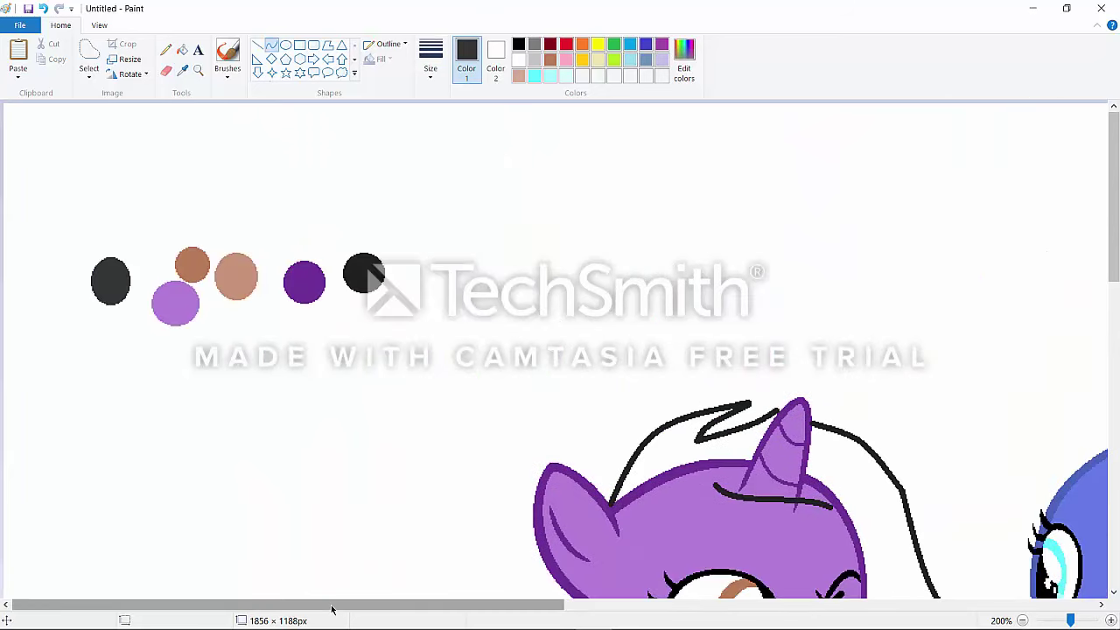
pyautogui.moveTo(331, 605); pyautogui.dragTo(557, 605)
pyautogui.scroll(-1, 490, 472)
pyautogui.click(182, 50)
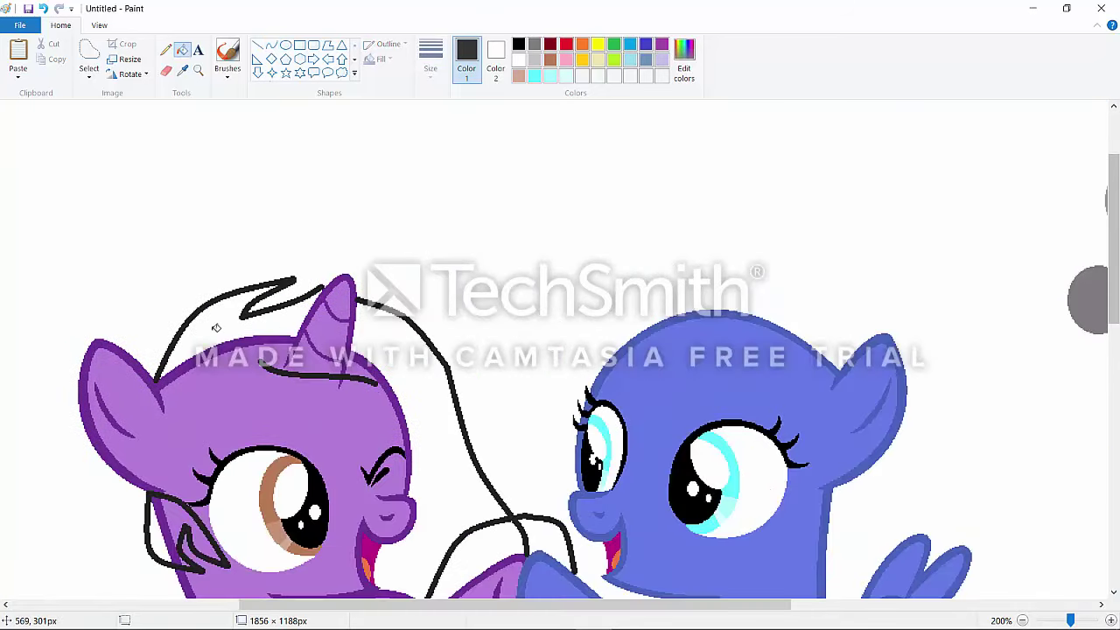
pyautogui.click(214, 326)
pyautogui.click(165, 50)
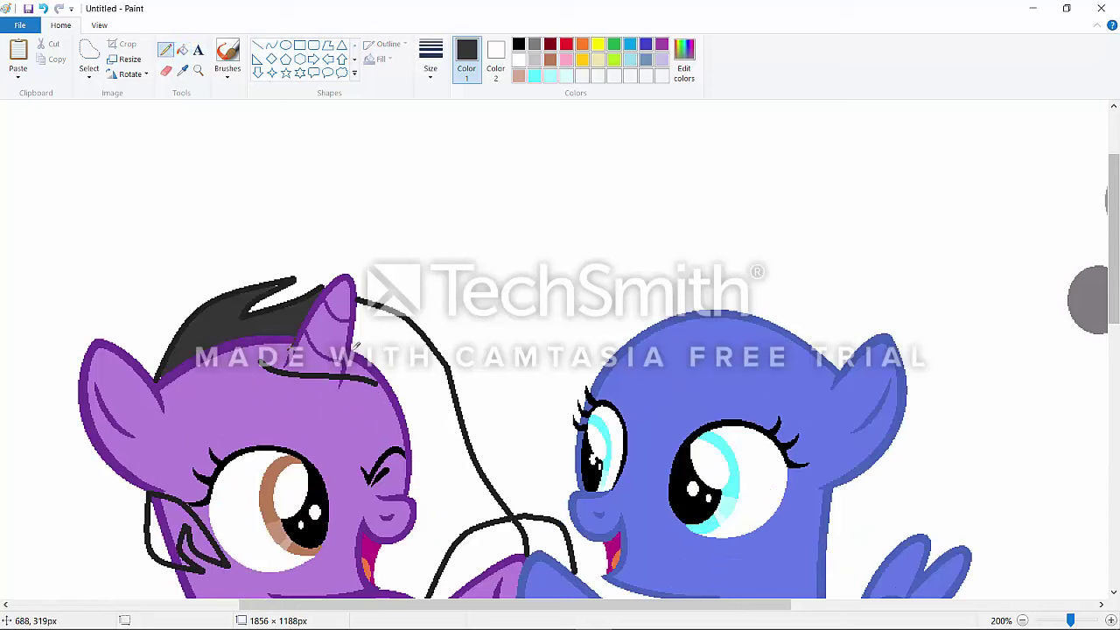
pyautogui.click(43, 8)
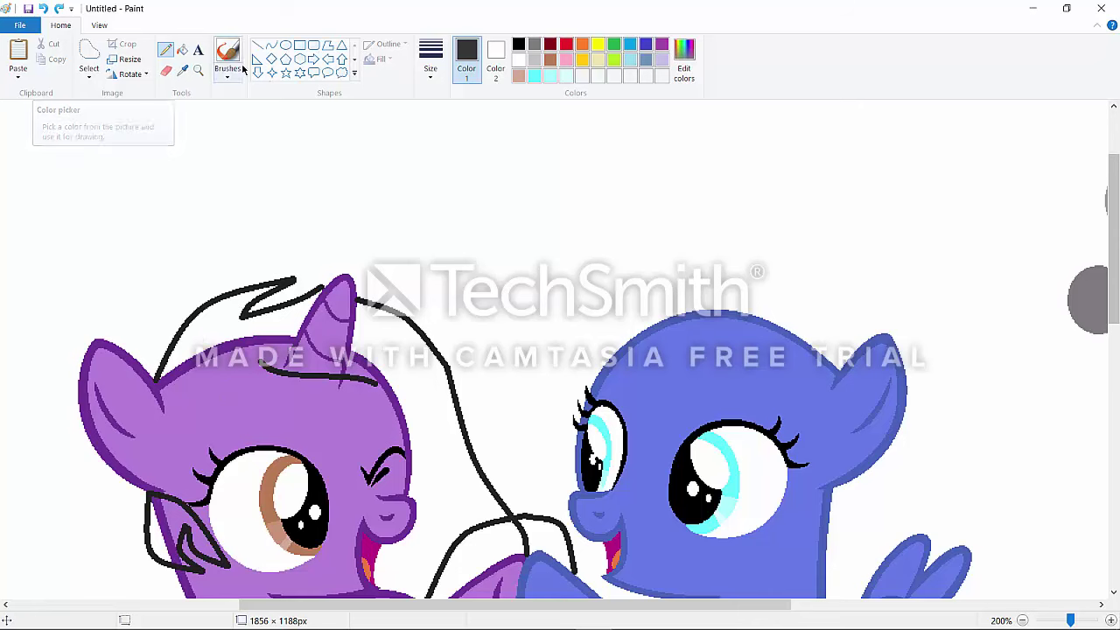
# Draw the fringe's lower edge with a curve from the unicorn's ear across the forehead, ending in a pointed strand beside the winking eye.
pyautogui.click(271, 44)
pyautogui.scroll(-3, 313, 311)
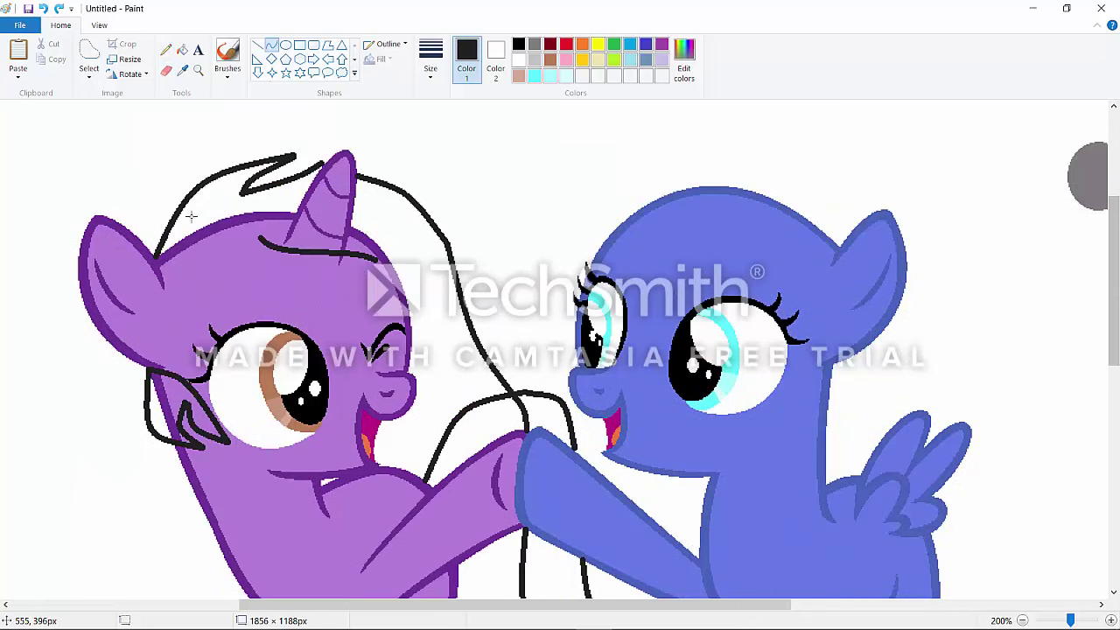
pyautogui.moveTo(158, 257); pyautogui.dragTo(435, 337)
pyautogui.moveTo(349, 297)
pyautogui.mouseDown()
pyautogui.moveTo(355, 287)
pyautogui.moveTo(433, 337)
pyautogui.moveTo(434, 303)
pyautogui.moveTo(459, 375)
pyautogui.mouseUp()
pyautogui.click(448, 335)
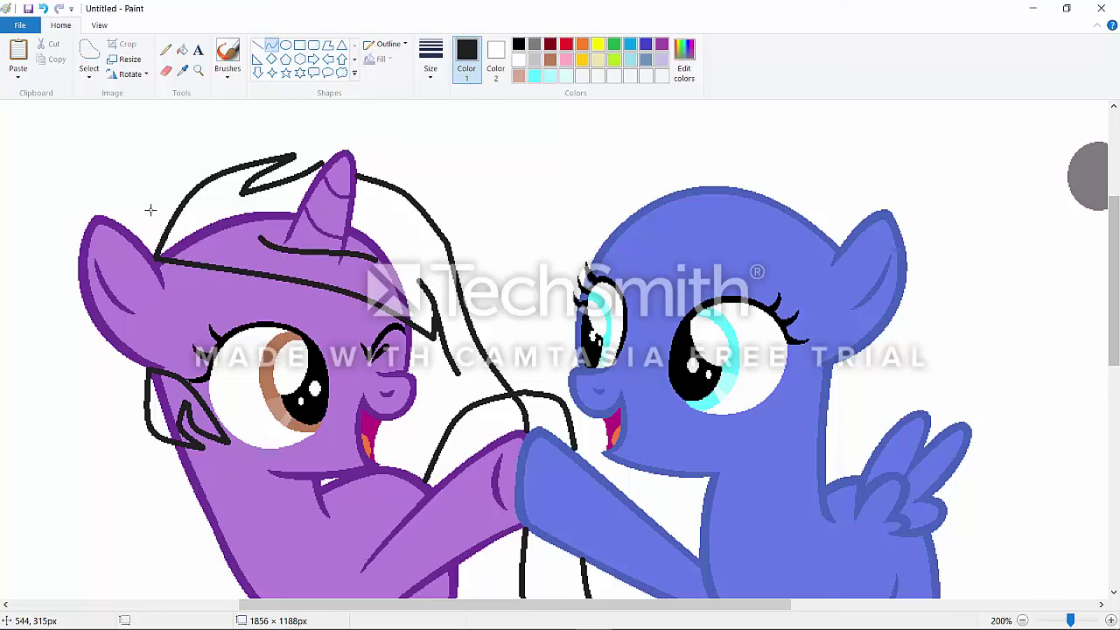
pyautogui.click(182, 50)
pyautogui.click(247, 222)
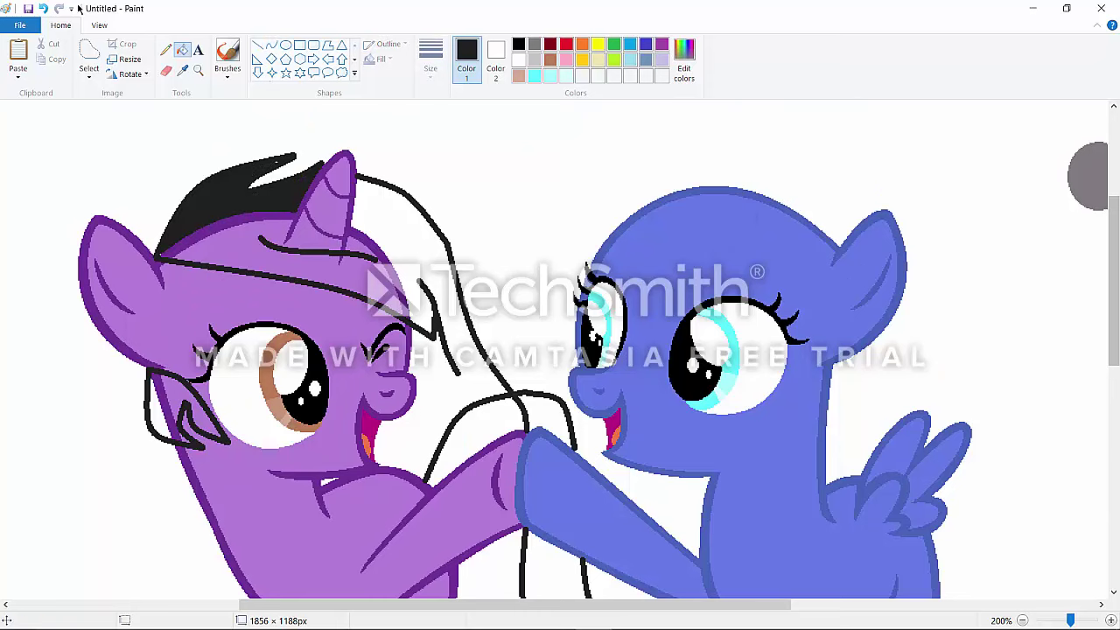
pyautogui.click(43, 8)
# Sample the dark grey swatch and fill the mane sections on both sides of the unicorn's horn with it.
pyautogui.hscroll(-5, 129, 460)
pyautogui.scroll(6, 130, 460)
pyautogui.click(111, 282)
pyautogui.moveTo(122, 604); pyautogui.dragTo(327, 604)
pyautogui.scroll(-3, 295, 262)
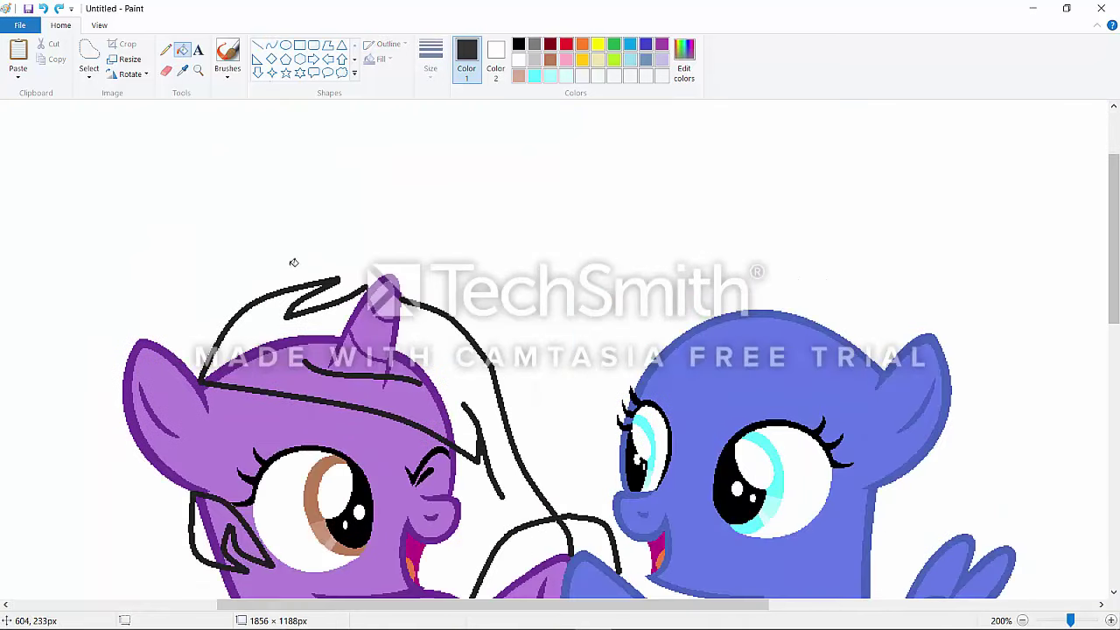
pyautogui.click(269, 319)
pyautogui.click(447, 352)
pyautogui.click(279, 365)
pyautogui.click(42, 8)
pyautogui.hscroll(-2, 261, 412)
pyautogui.scroll(-3, 260, 412)
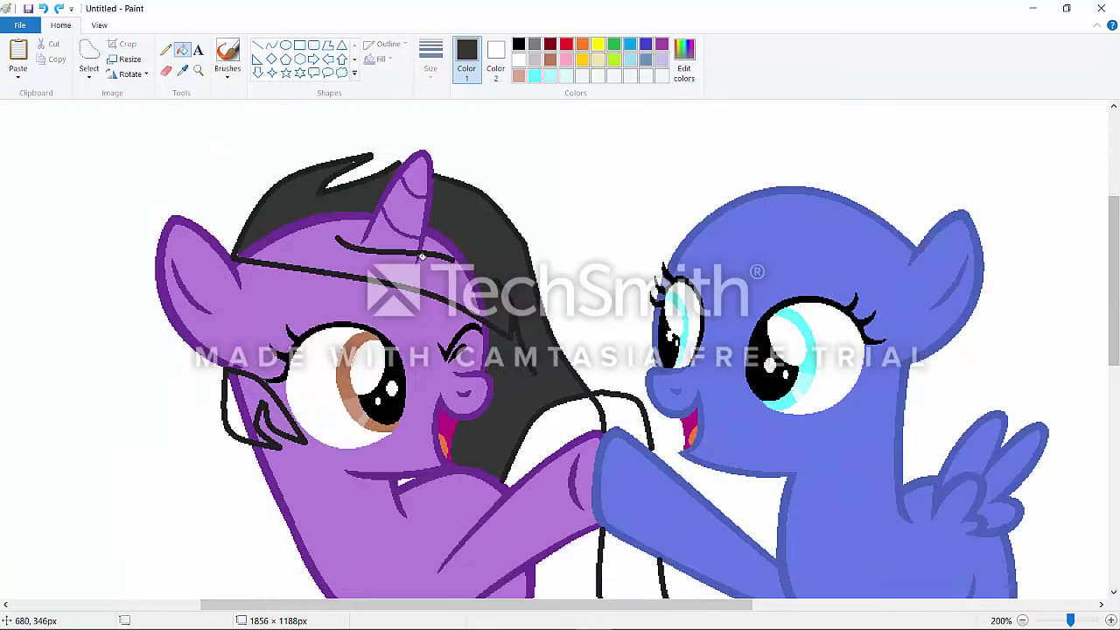
# Fill the unicorn's fringe and the purple head outline running through the mane with dark grey, closing gaps with the Pencil.
pyautogui.click(418, 254)
pyautogui.hotkey('ctrl', 'z')
pyautogui.click(166, 50)
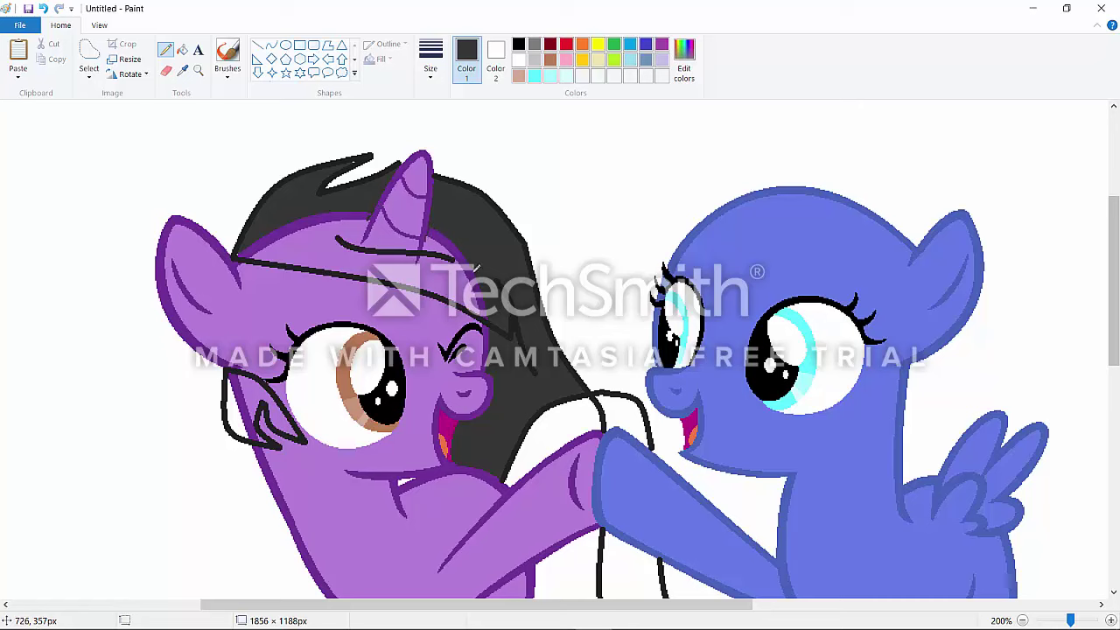
pyautogui.click(183, 50)
pyautogui.click(280, 249)
pyautogui.click(43, 8)
pyautogui.click(281, 233)
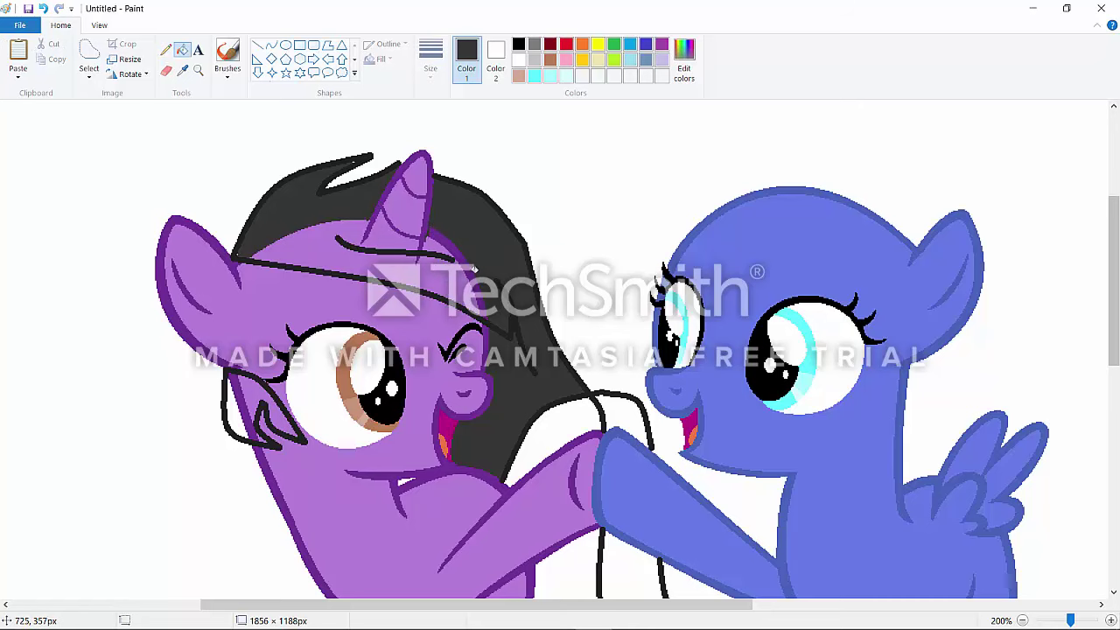
pyautogui.click(478, 272)
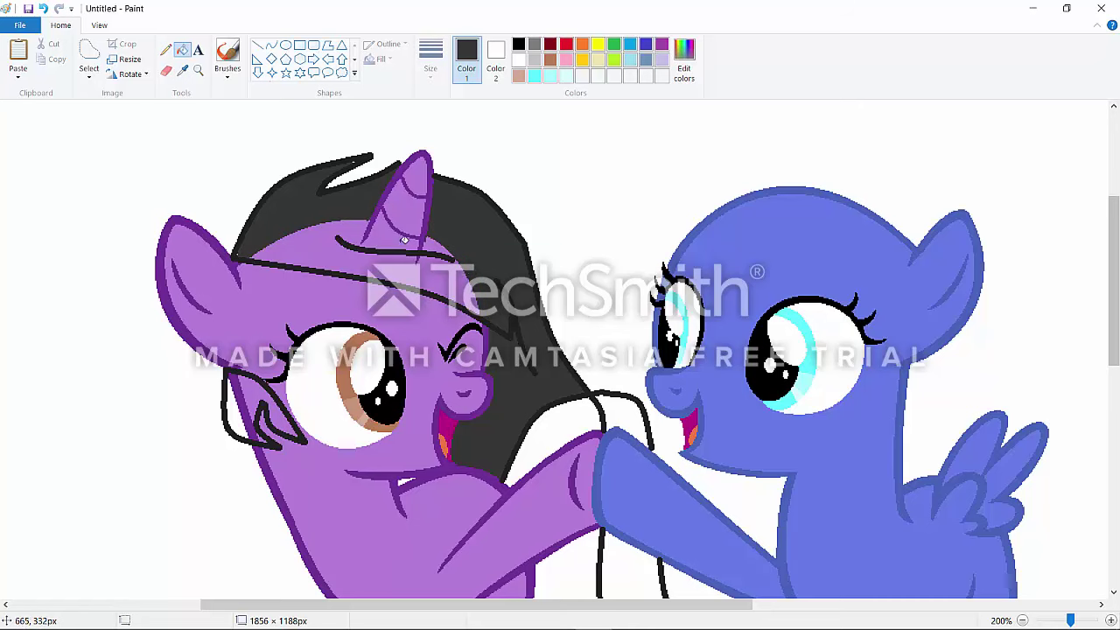
pyautogui.click(300, 234)
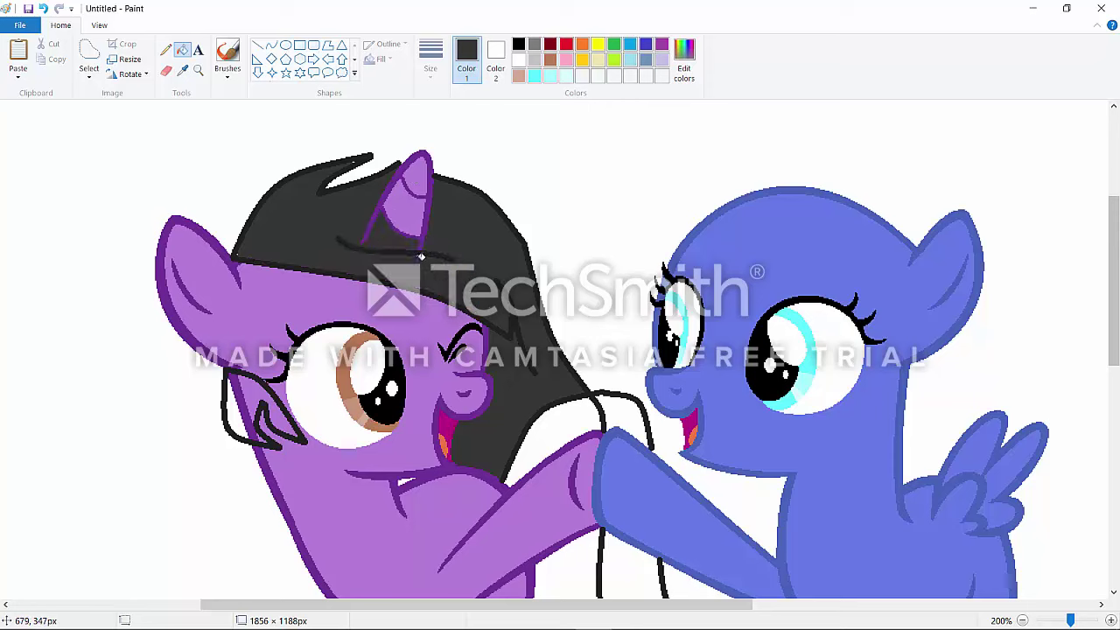
# Fill the base of the horn with the sampled light purple and pick the dark purple outline colour for Pencil touch-ups.
pyautogui.click(182, 70)
pyautogui.click(411, 179)
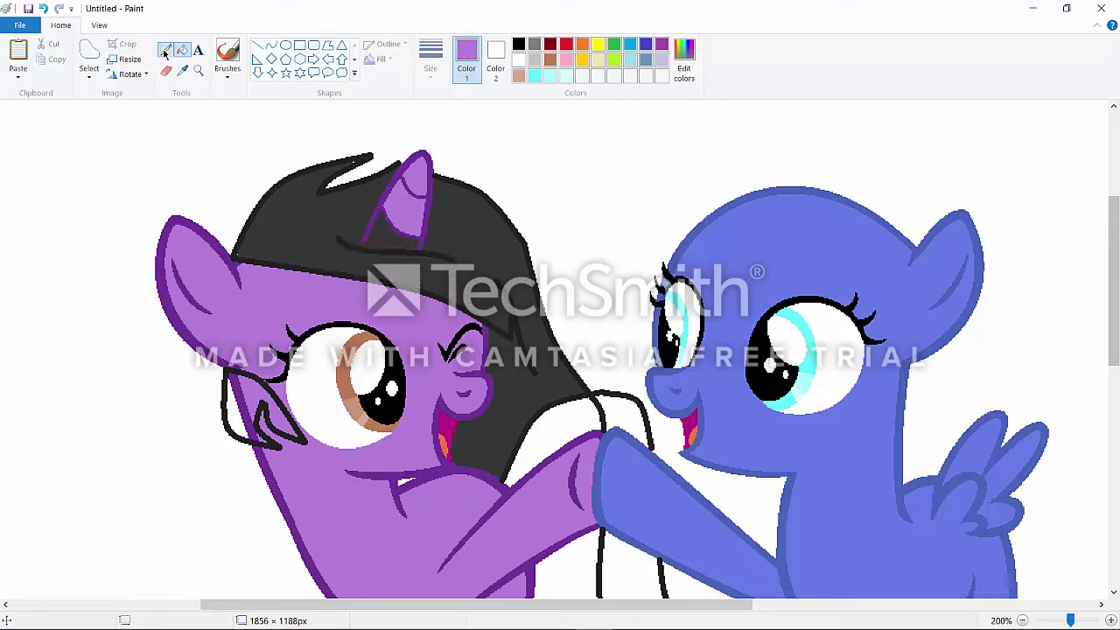
pyautogui.click(166, 51)
pyautogui.click(182, 49)
pyautogui.click(391, 229)
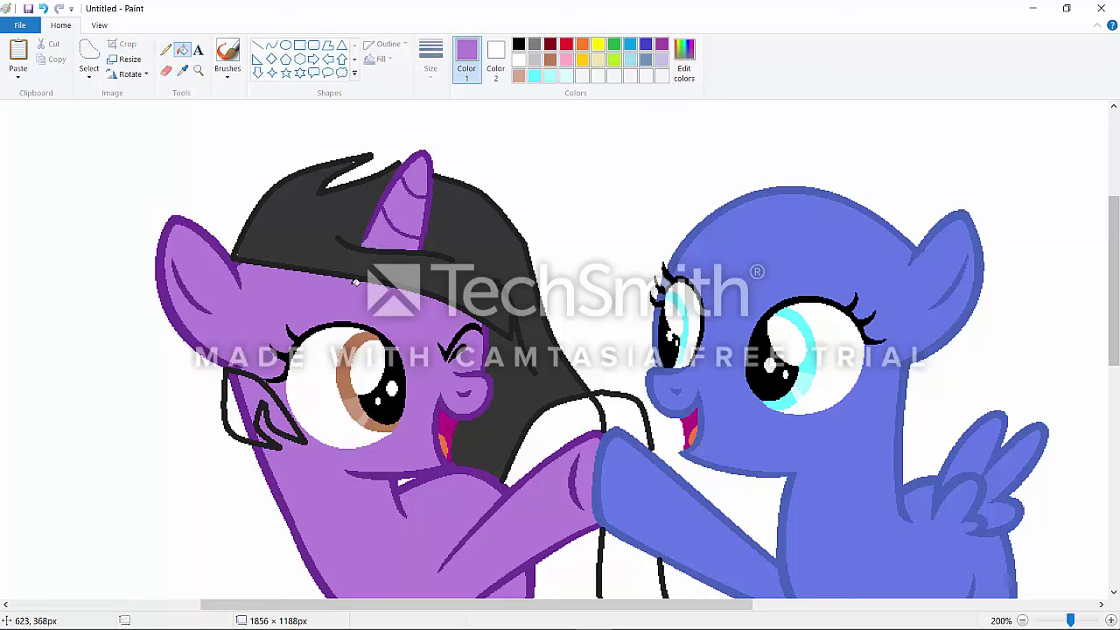
pyautogui.click(173, 53)
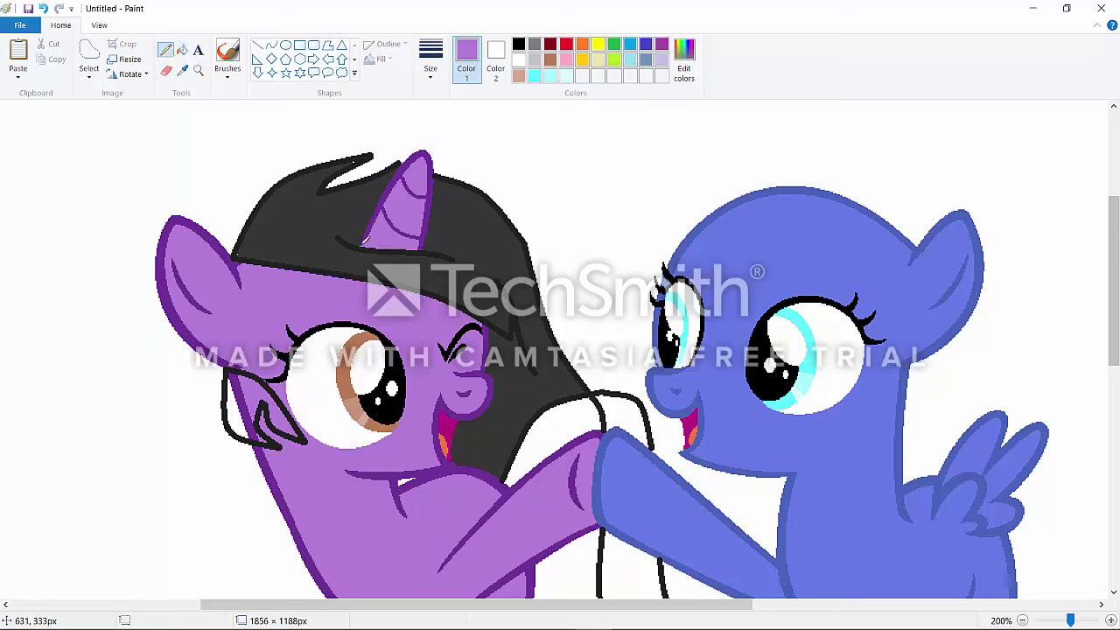
pyautogui.click(182, 70)
pyautogui.click(179, 218)
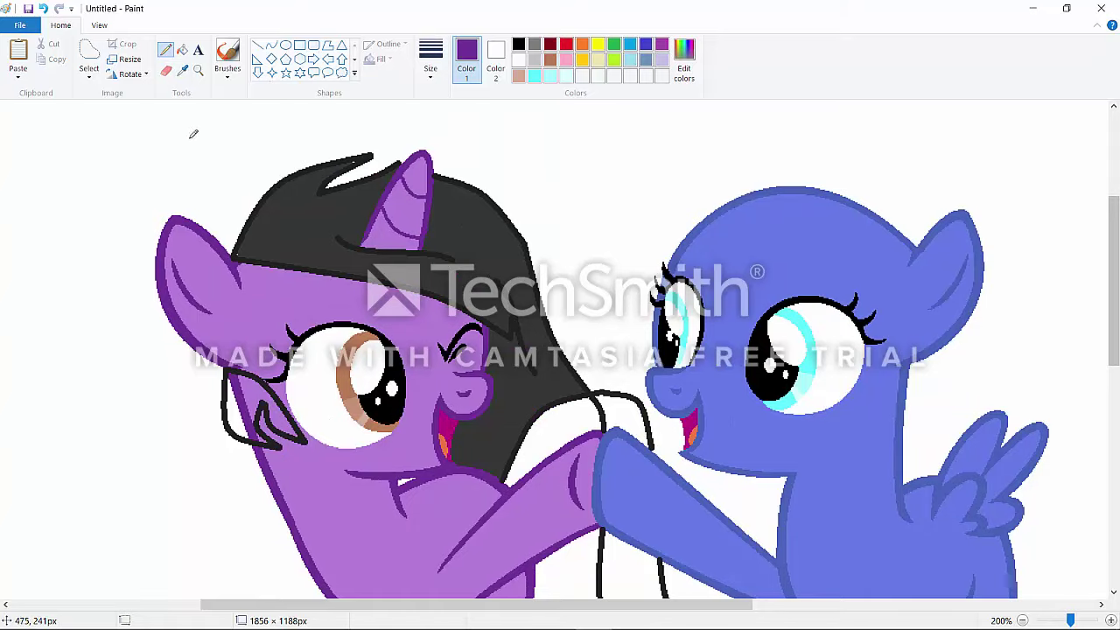
# Sample the mane's dark grey and fill every part of the hair tuft below the unicorn's ear.
pyautogui.click(182, 70)
pyautogui.click(273, 208)
pyautogui.click(179, 74)
pyautogui.click(328, 167)
pyautogui.click(182, 49)
pyautogui.click(244, 407)
pyautogui.click(278, 425)
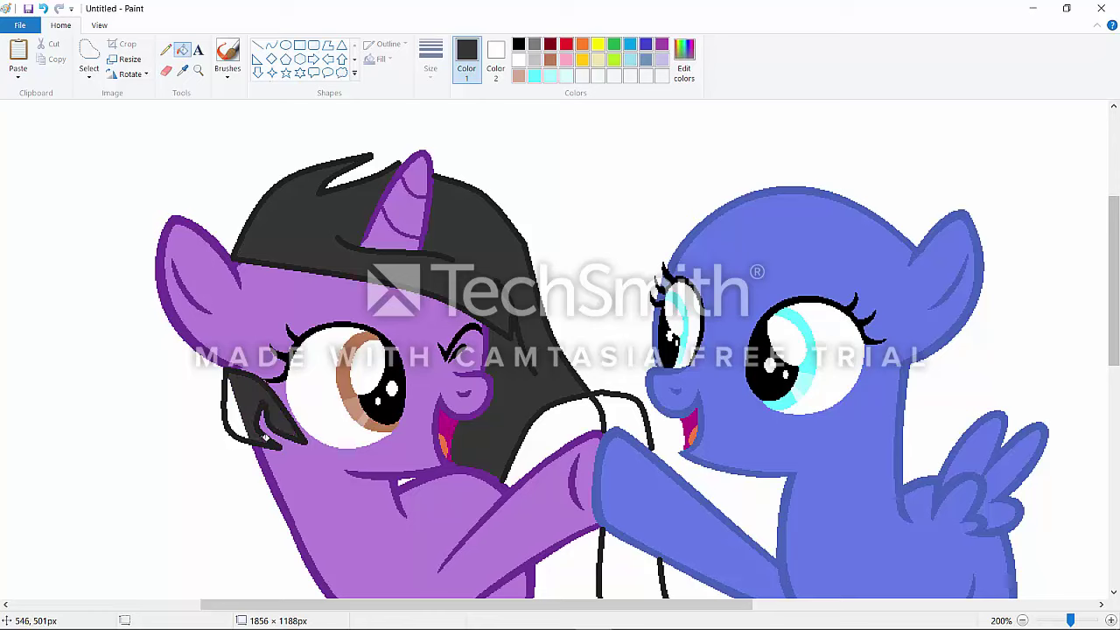
pyautogui.click(234, 411)
pyautogui.click(263, 443)
# Fill the remaining mane and tail sections above and below the joined hooves with dark grey.
pyautogui.moveTo(405, 606); pyautogui.dragTo(450, 606)
pyautogui.click(477, 420)
pyautogui.scroll(-2, 493, 322)
pyautogui.click(492, 322)
pyautogui.scroll(2, 516, 376)
pyautogui.click(530, 413)
pyautogui.scroll(-1, 538, 451)
pyautogui.click(550, 493)
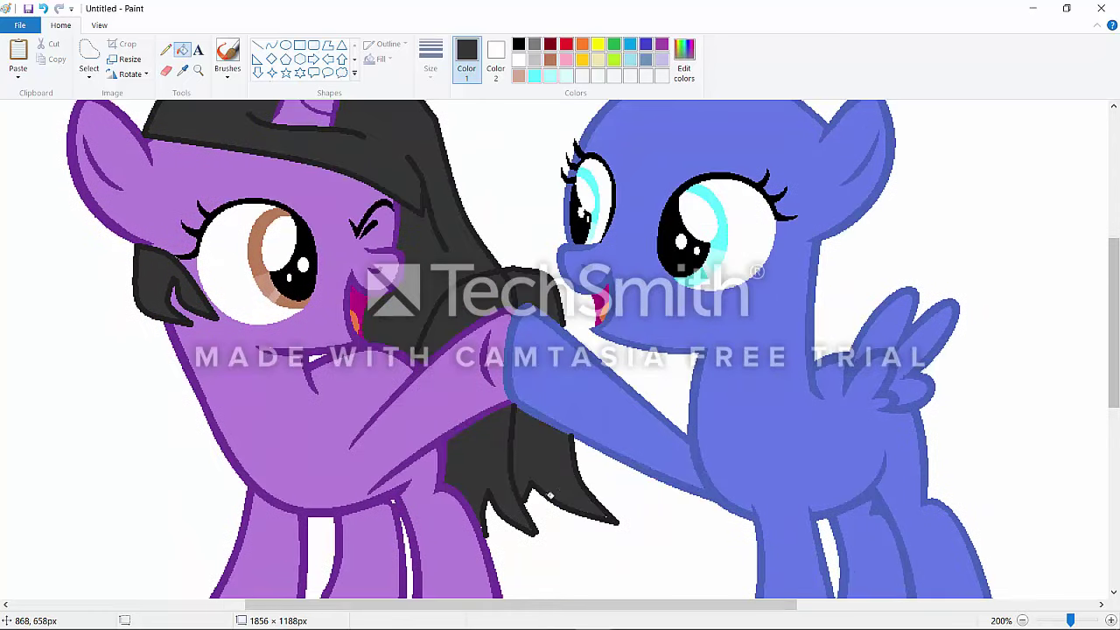
# Try to fill the leftover outline fragments where the unicorn's mane meets the tail with dark grey.
pyautogui.hscroll(-1, 467, 534)
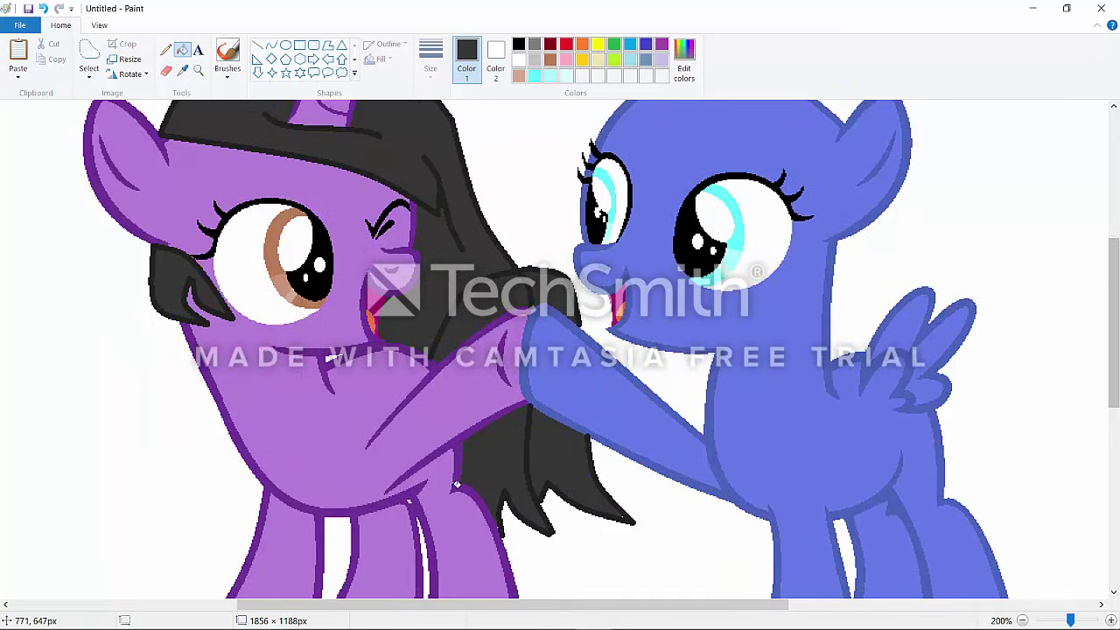
pyautogui.scroll(3, 551, 453)
pyautogui.scroll(-3, 490, 421)
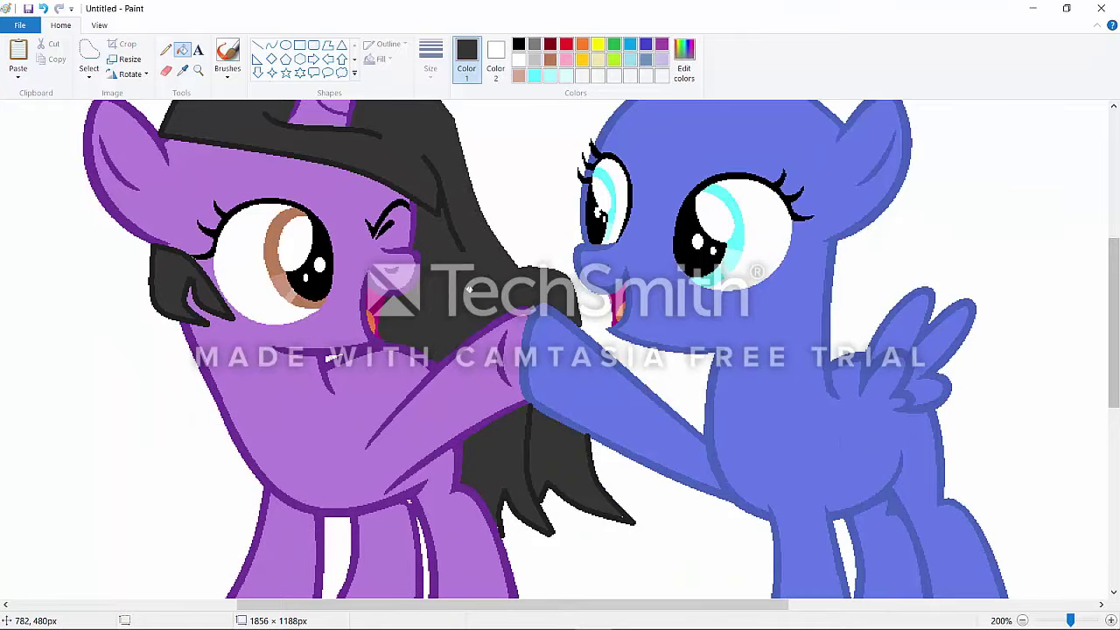
pyautogui.click(43, 9)
pyautogui.scroll(3, 560, 349)
pyautogui.scroll(-3, 578, 470)
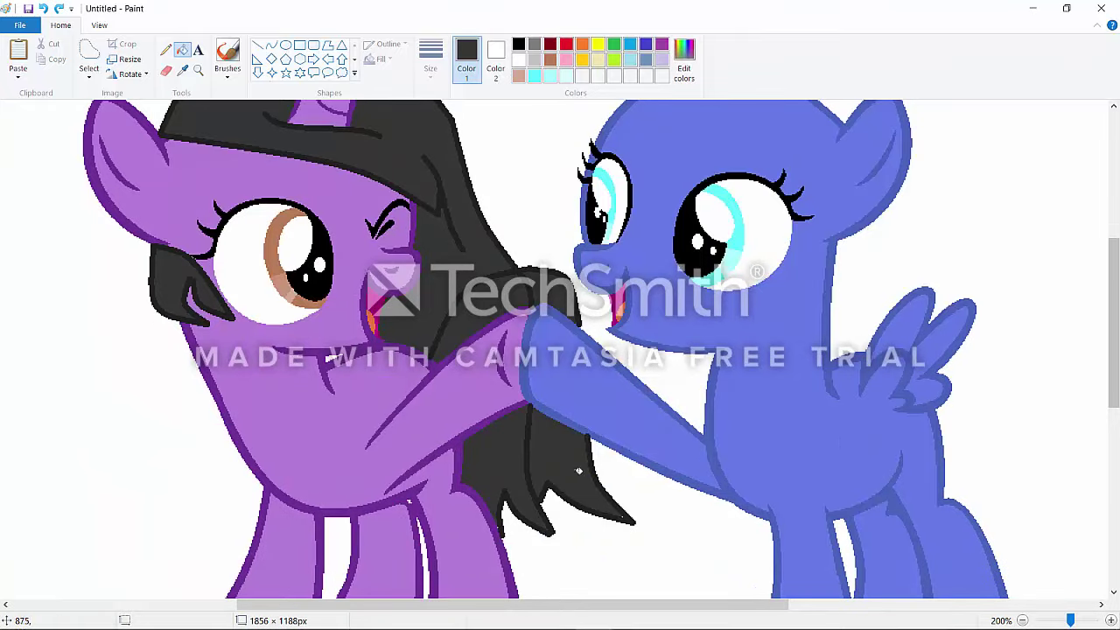
pyautogui.click(532, 284)
pyautogui.click(45, 9)
pyautogui.click(165, 49)
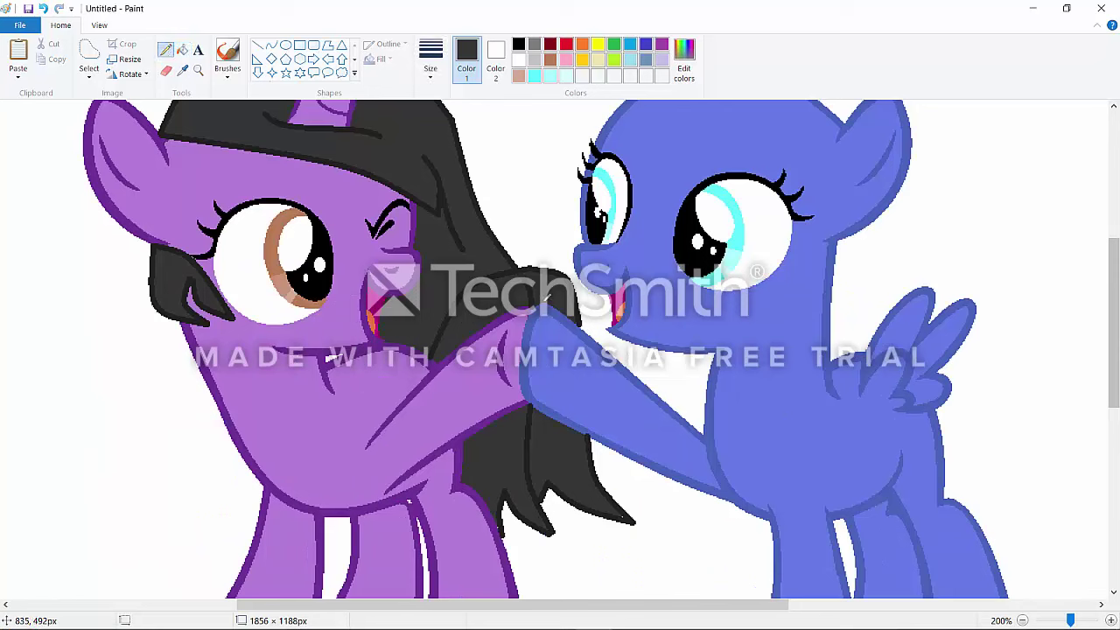
pyautogui.click(182, 50)
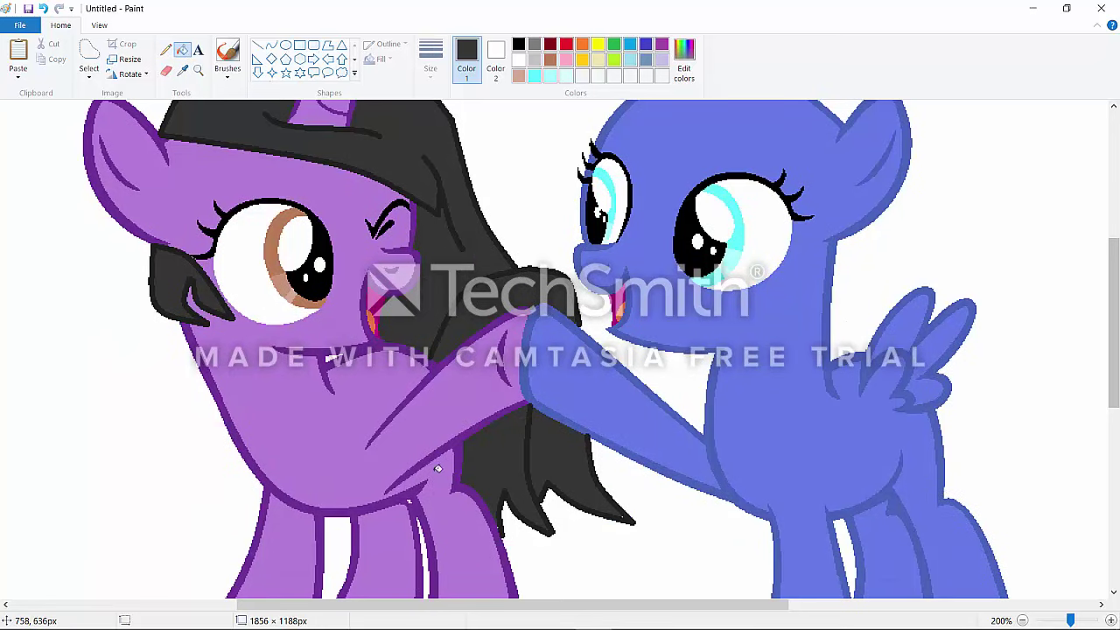
# Sample the light grey swatch beside the blue pony and choose the Curve tool for its hair outline.
pyautogui.scroll(3, 438, 473)
pyautogui.moveTo(422, 604)
pyautogui.mouseDown()
pyautogui.moveTo(688, 604)
pyautogui.moveTo(432, 605)
pyautogui.mouseUp()
pyautogui.scroll(3, 647, 393)
pyautogui.click(182, 71)
pyautogui.click(601, 201)
pyautogui.scroll(-2, 481, 429)
pyautogui.click(271, 45)
# Try to outline the blue pony's fringe with long curves across the forehead and face.
pyautogui.moveTo(615, 236)
pyautogui.mouseDown()
pyautogui.moveTo(440, 314)
pyautogui.moveTo(416, 364)
pyautogui.mouseUp()
pyautogui.moveTo(442, 263)
pyautogui.mouseDown()
pyautogui.moveTo(435, 202)
pyautogui.moveTo(525, 323)
pyautogui.mouseUp()
pyautogui.click(525, 323)
pyautogui.moveTo(493, 215); pyautogui.dragTo(423, 346)
pyautogui.hotkey('ctrl', 'z')
pyautogui.moveTo(516, 169)
pyautogui.mouseDown()
pyautogui.moveTo(383, 286)
pyautogui.moveTo(415, 363)
pyautogui.mouseUp()
pyautogui.moveTo(462, 277); pyautogui.dragTo(402, 239)
pyautogui.click(44, 9)
pyautogui.click(44, 9)
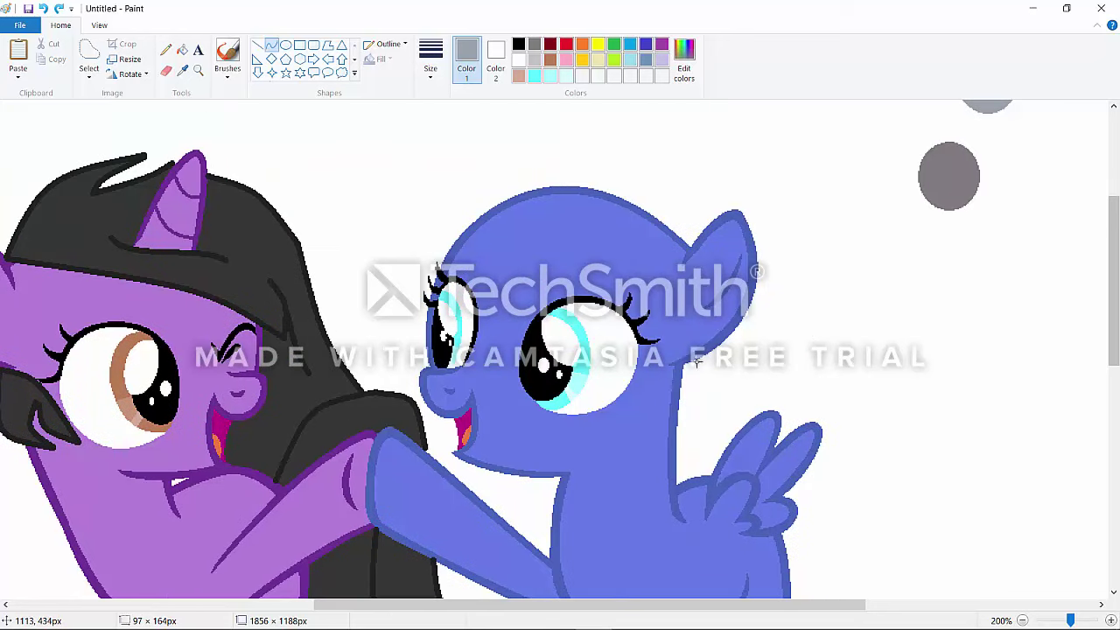
# Try to outline a hair strand below the blue pony's ear with two light grey curves.
pyautogui.moveTo(701, 358); pyautogui.dragTo(639, 508)
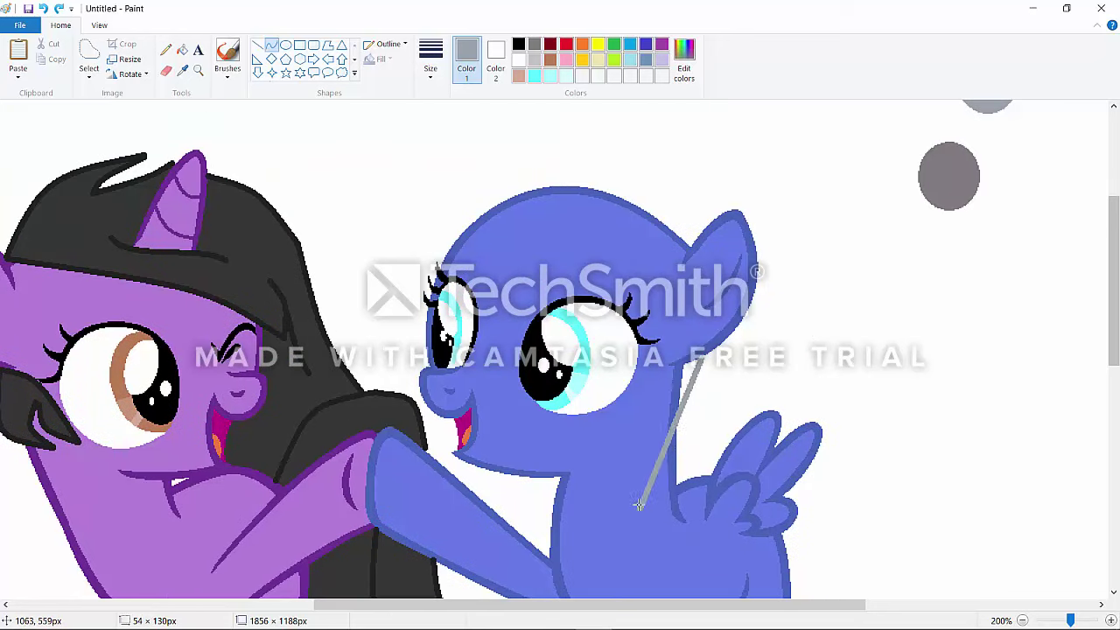
pyautogui.moveTo(671, 432); pyautogui.dragTo(691, 444)
pyautogui.click(691, 444)
pyautogui.click(759, 373)
pyautogui.moveTo(673, 367)
pyautogui.mouseDown()
pyautogui.moveTo(619, 448)
pyautogui.moveTo(618, 477)
pyautogui.mouseUp()
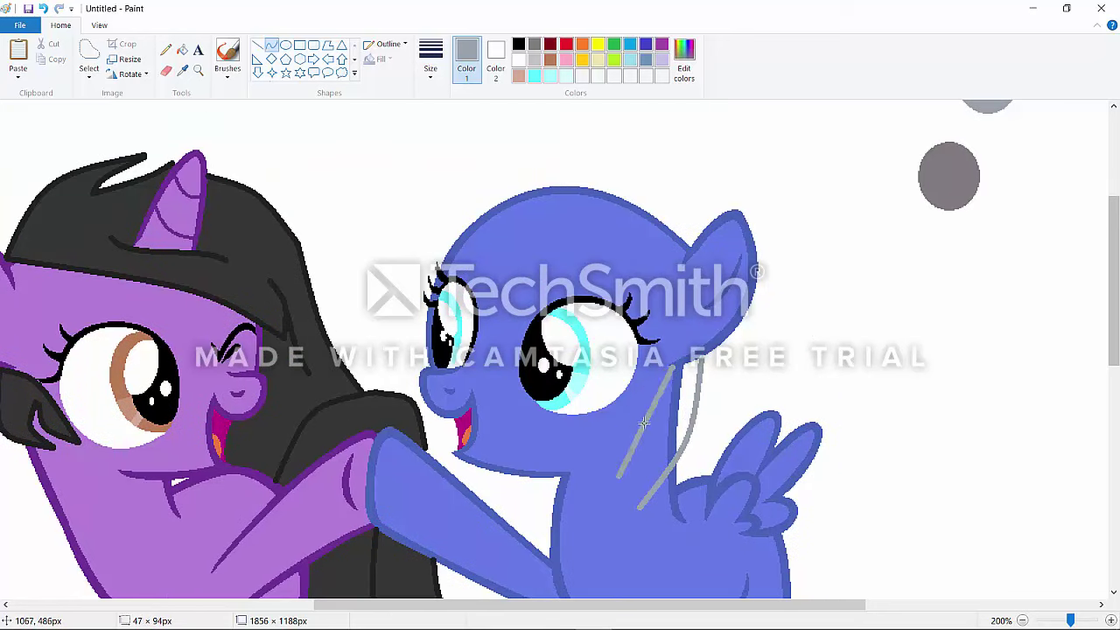
pyautogui.click(42, 8)
# Draw the top of the blue pony's mane with a light grey curve from the ear over the head to a point above the forehead.
pyautogui.moveTo(691, 246)
pyautogui.mouseDown()
pyautogui.moveTo(499, 154)
pyautogui.moveTo(429, 292)
pyautogui.moveTo(465, 212)
pyautogui.moveTo(425, 233)
pyautogui.moveTo(444, 209)
pyautogui.mouseUp()
pyautogui.moveTo(551, 167)
pyautogui.mouseDown()
pyautogui.moveTo(561, 140)
pyautogui.moveTo(649, 171)
pyautogui.mouseUp()
pyautogui.moveTo(573, 169); pyautogui.dragTo(525, 149)
pyautogui.click(591, 114)
pyautogui.moveTo(446, 210)
pyautogui.mouseDown()
pyautogui.moveTo(499, 197)
pyautogui.moveTo(504, 211)
pyautogui.mouseUp()
pyautogui.moveTo(407, 278); pyautogui.dragTo(409, 270)
pyautogui.click(420, 248)
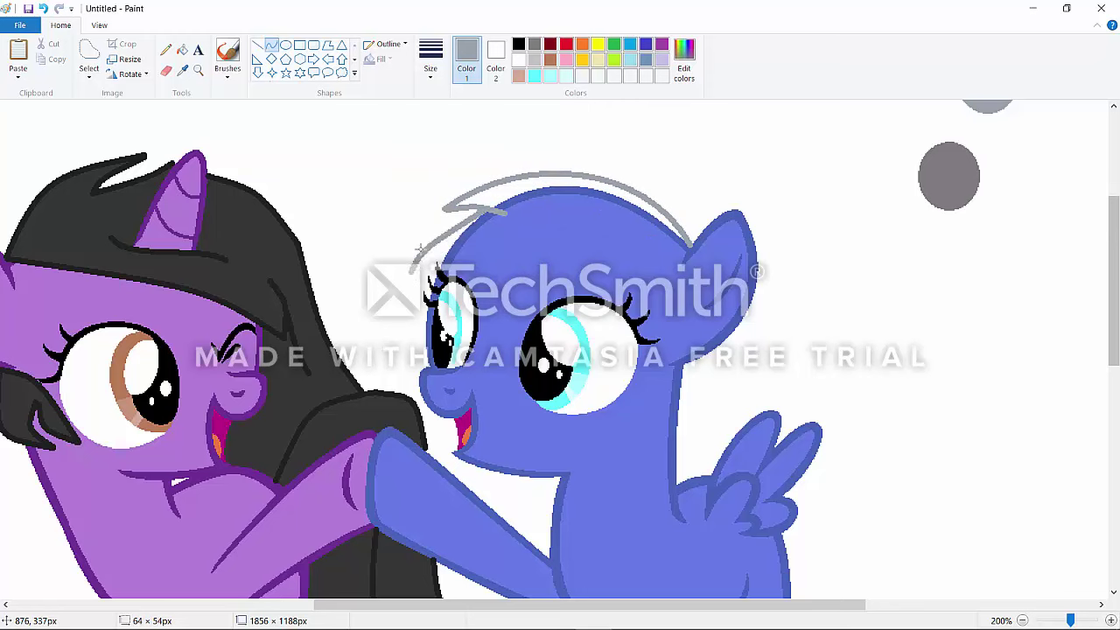
pyautogui.click(361, 175)
pyautogui.click(43, 8)
# Draw the pointed front strand of the blue pony's fringe, jutting out past the forehead above the far eye.
pyautogui.moveTo(475, 209)
pyautogui.mouseDown()
pyautogui.moveTo(397, 255)
pyautogui.moveTo(474, 281)
pyautogui.moveTo(376, 325)
pyautogui.moveTo(371, 355)
pyautogui.mouseUp()
pyautogui.click(432, 249)
pyautogui.click(431, 249)
pyautogui.click(451, 280)
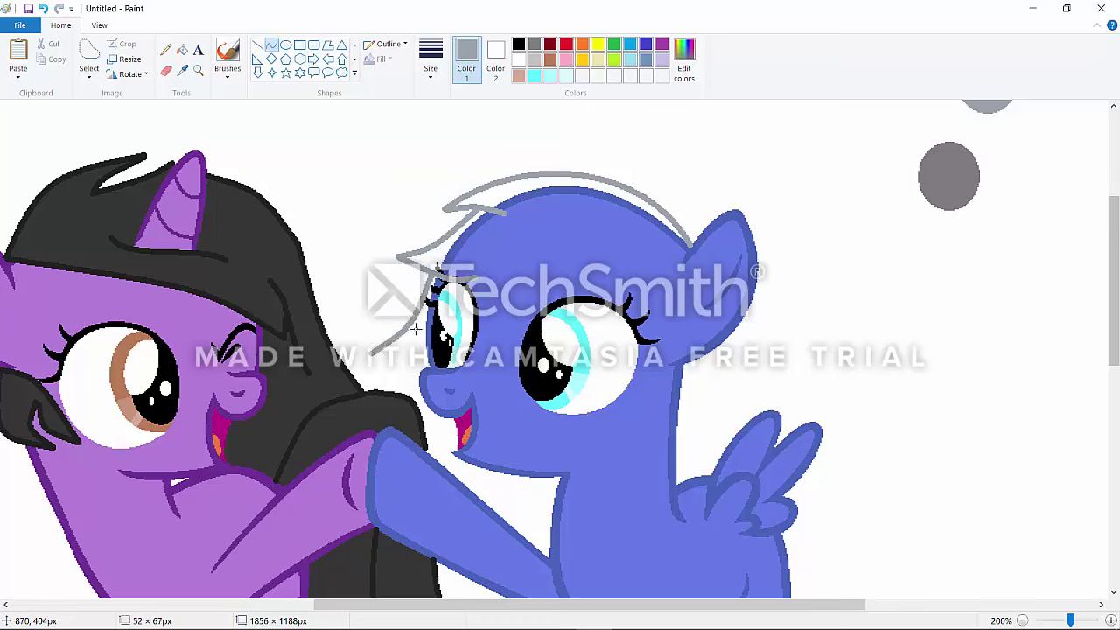
pyautogui.click(47, 10)
# Draw the lower edge of the blue pony's fringe with light grey curves from above the far eye to the base of the ear.
pyautogui.moveTo(474, 277); pyautogui.dragTo(631, 287)
pyautogui.moveTo(496, 284); pyautogui.dragTo(507, 267)
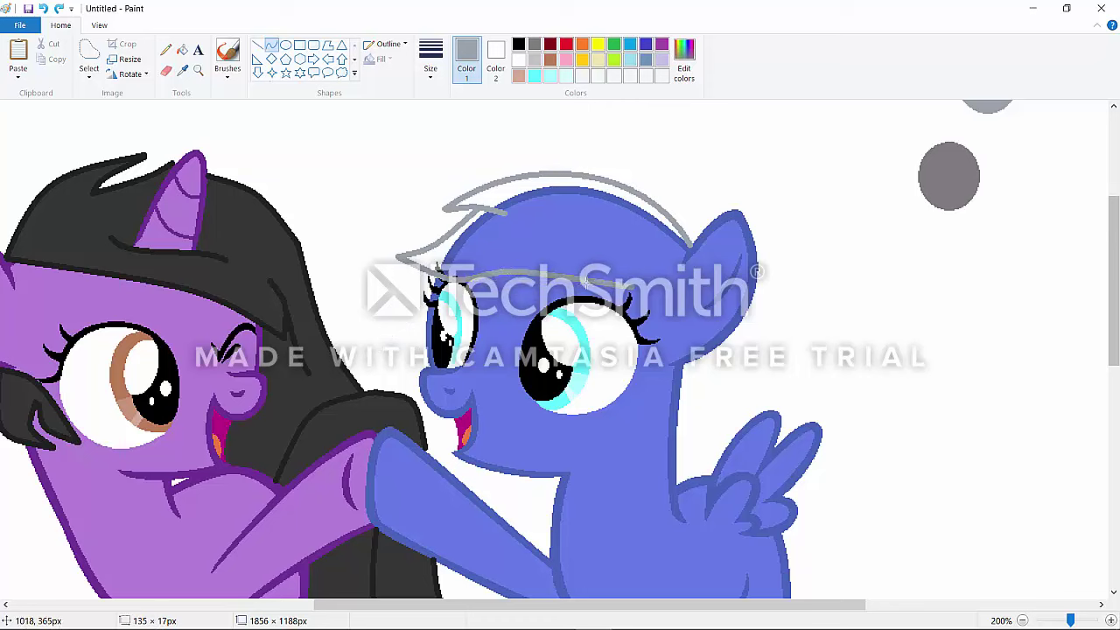
pyautogui.moveTo(584, 282); pyautogui.dragTo(690, 247)
pyautogui.moveTo(662, 269); pyautogui.dragTo(660, 287)
pyautogui.moveTo(662, 275); pyautogui.dragTo(669, 272)
# Draw two light grey curves below the blue pony's ear as the upper sides of a hair strand over the neck.
pyautogui.moveTo(702, 359)
pyautogui.mouseDown()
pyautogui.moveTo(627, 491)
pyautogui.moveTo(662, 426)
pyautogui.mouseUp()
pyautogui.moveTo(686, 398); pyautogui.dragTo(699, 405)
pyautogui.click(704, 402)
pyautogui.moveTo(672, 362); pyautogui.dragTo(628, 423)
pyautogui.moveTo(648, 390); pyautogui.dragTo(638, 368)
# Extend the blue pony's neck strand down to the chest with curves and close it in a pointed tip.
pyautogui.scroll(-3, 652, 336)
pyautogui.moveTo(660, 303)
pyautogui.mouseDown()
pyautogui.moveTo(604, 348)
pyautogui.moveTo(594, 317)
pyautogui.moveTo(616, 403)
pyautogui.mouseUp()
pyautogui.click(593, 378)
pyautogui.click(636, 370)
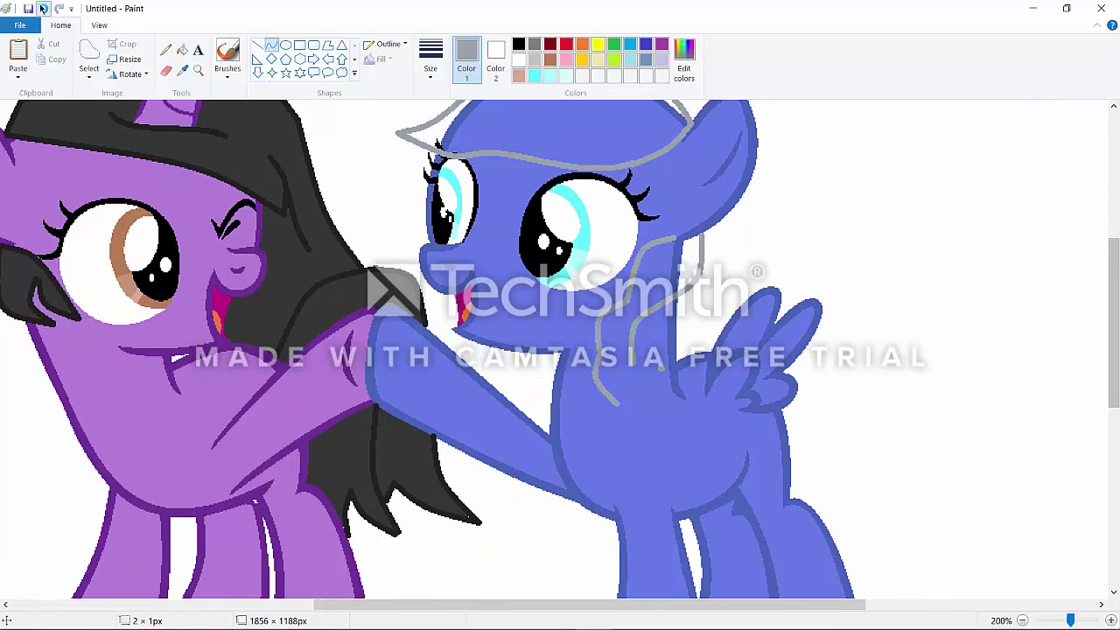
pyautogui.click(43, 9)
pyautogui.moveTo(632, 364); pyautogui.dragTo(617, 403)
pyautogui.click(633, 394)
pyautogui.click(618, 391)
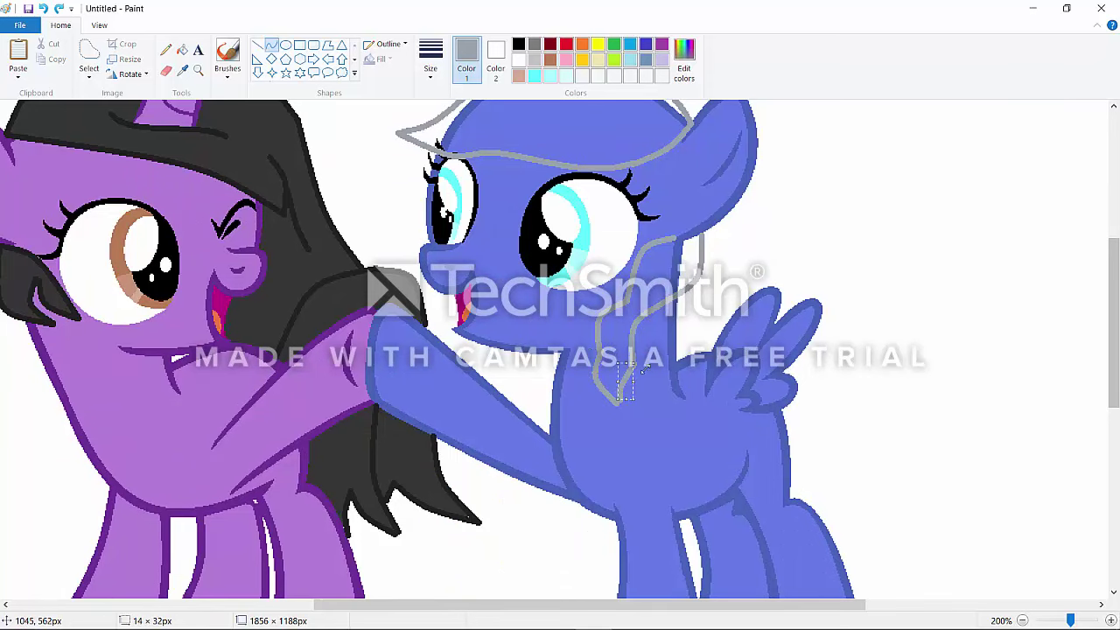
# Sample the dark grey swatch and draw a hair tie's outline across the lower part of the blue pony's neck strand.
pyautogui.scroll(3, 575, 242)
pyautogui.moveTo(417, 610); pyautogui.dragTo(544, 610)
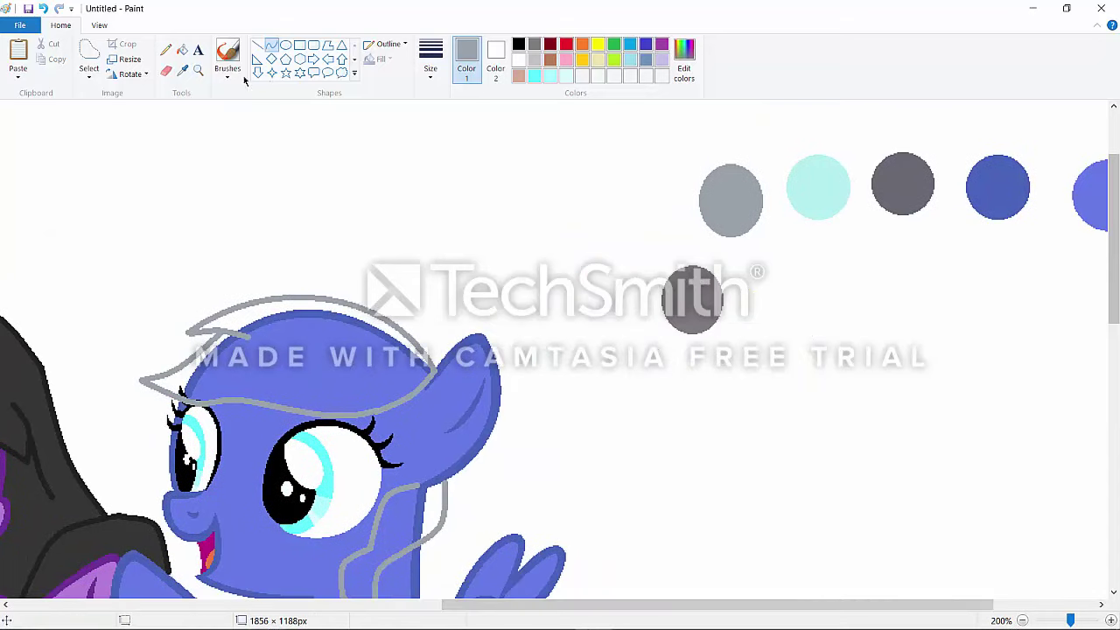
pyautogui.click(182, 71)
pyautogui.moveTo(625, 603)
pyautogui.mouseDown()
pyautogui.moveTo(679, 600)
pyautogui.moveTo(544, 602)
pyautogui.mouseUp()
pyautogui.scroll(3, 787, 324)
pyautogui.click(794, 320)
pyautogui.scroll(-4, 524, 350)
pyautogui.moveTo(487, 344)
pyautogui.mouseDown()
pyautogui.moveTo(523, 346)
pyautogui.moveTo(516, 369)
pyautogui.moveTo(530, 352)
pyautogui.mouseUp()
pyautogui.click(41, 8)
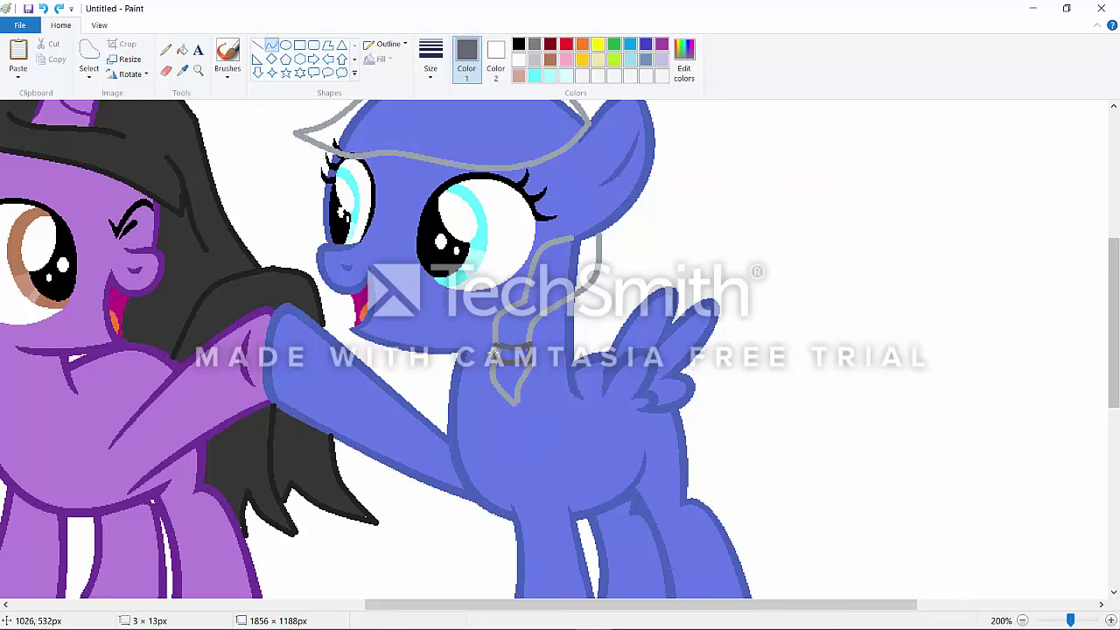
pyautogui.click(546, 342)
# Fill the hair tie on the blue pony's neck strand with the brownish grey swatch colour.
pyautogui.moveTo(521, 605); pyautogui.dragTo(516, 605)
pyautogui.scroll(2, 516, 437)
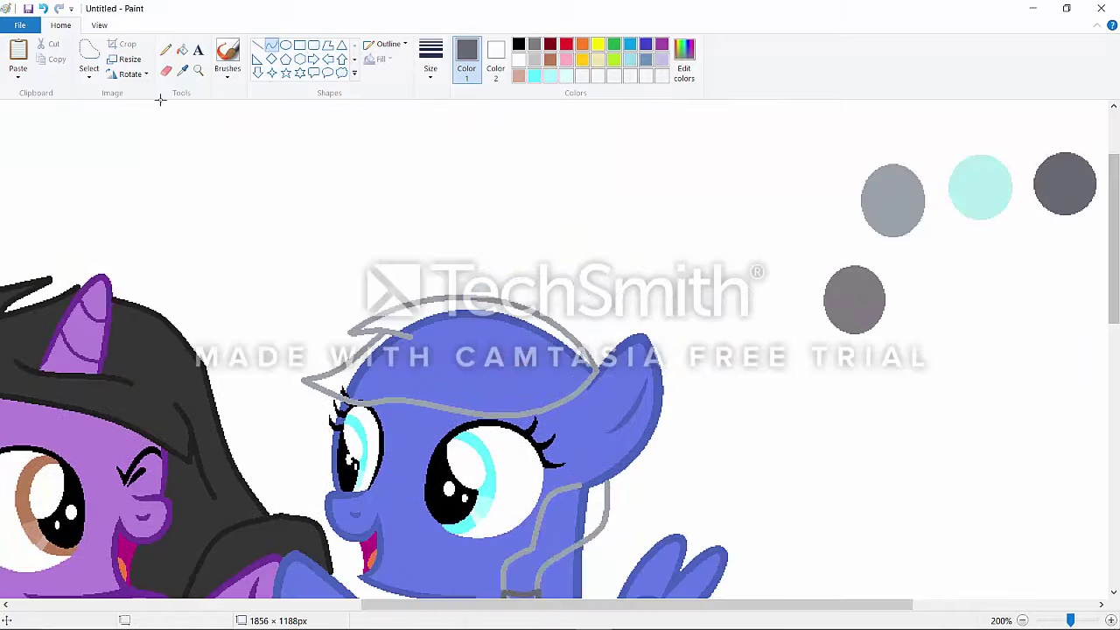
pyautogui.click(182, 71)
pyautogui.click(855, 300)
pyautogui.scroll(-2, 855, 300)
pyautogui.click(182, 50)
pyautogui.click(518, 351)
pyautogui.click(539, 346)
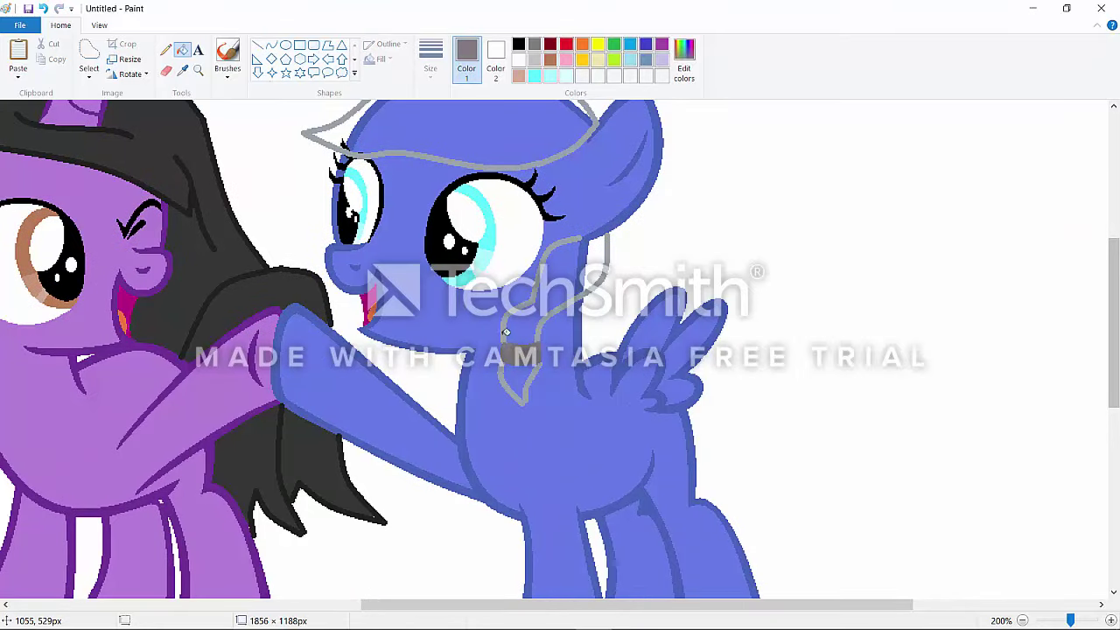
pyautogui.click(44, 9)
pyautogui.click(166, 50)
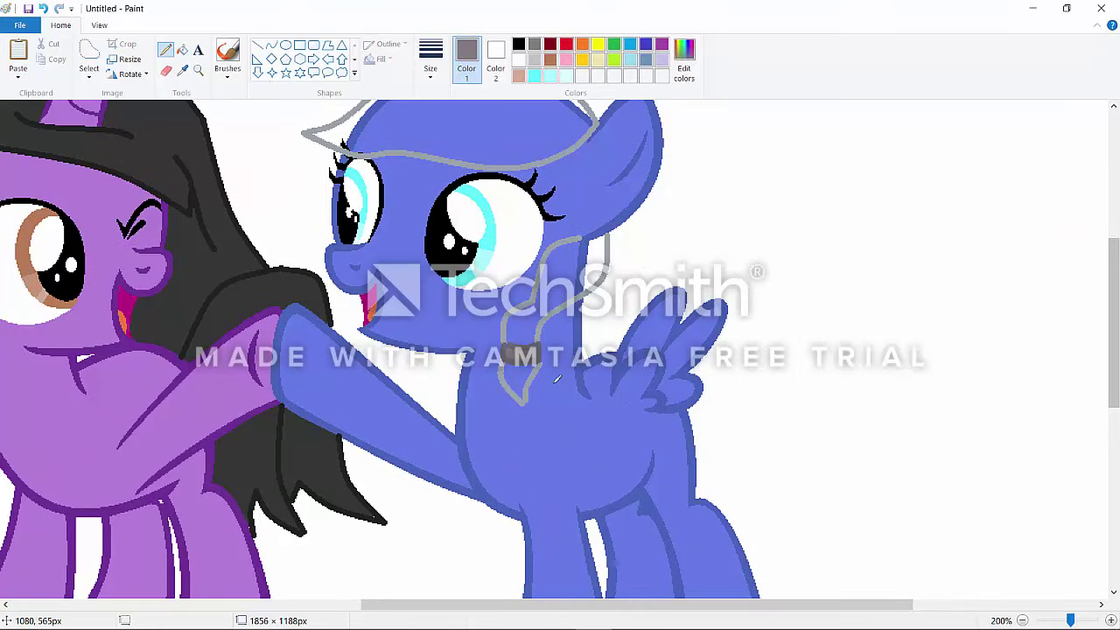
# Sample the pale aqua swatch and fill every area of the blue pony's fringe, including the head outline beneath it.
pyautogui.moveTo(622, 604); pyautogui.dragTo(529, 604)
pyautogui.scroll(2, 686, 427)
pyautogui.click(182, 71)
pyautogui.click(612, 187)
pyautogui.scroll(-1, 516, 427)
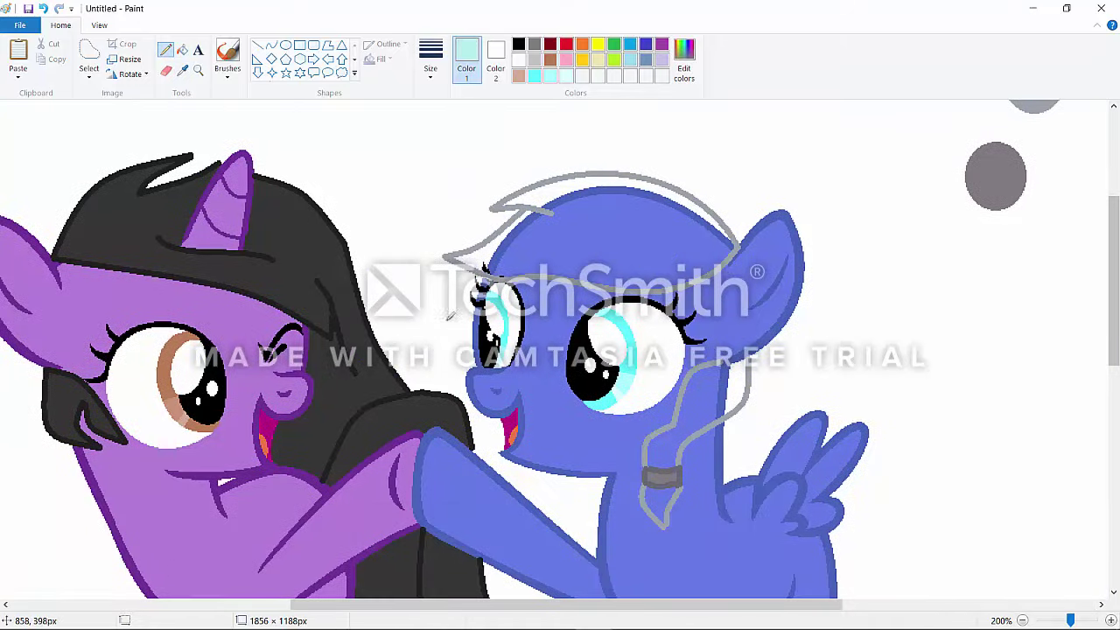
pyautogui.click(182, 49)
pyautogui.click(613, 185)
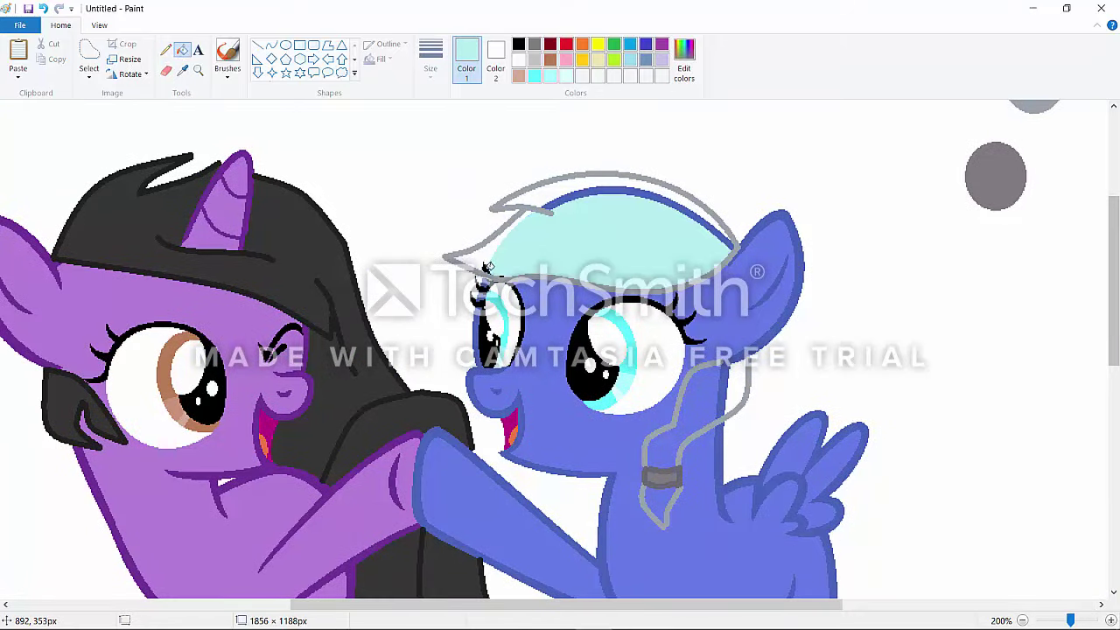
pyautogui.click(613, 184)
pyautogui.click(488, 245)
# Fill the blue pony's neck strand, the neck line inside it and the tip below the hair tie with pale aqua.
pyautogui.click(740, 390)
pyautogui.click(704, 396)
pyautogui.click(726, 384)
pyautogui.click(44, 9)
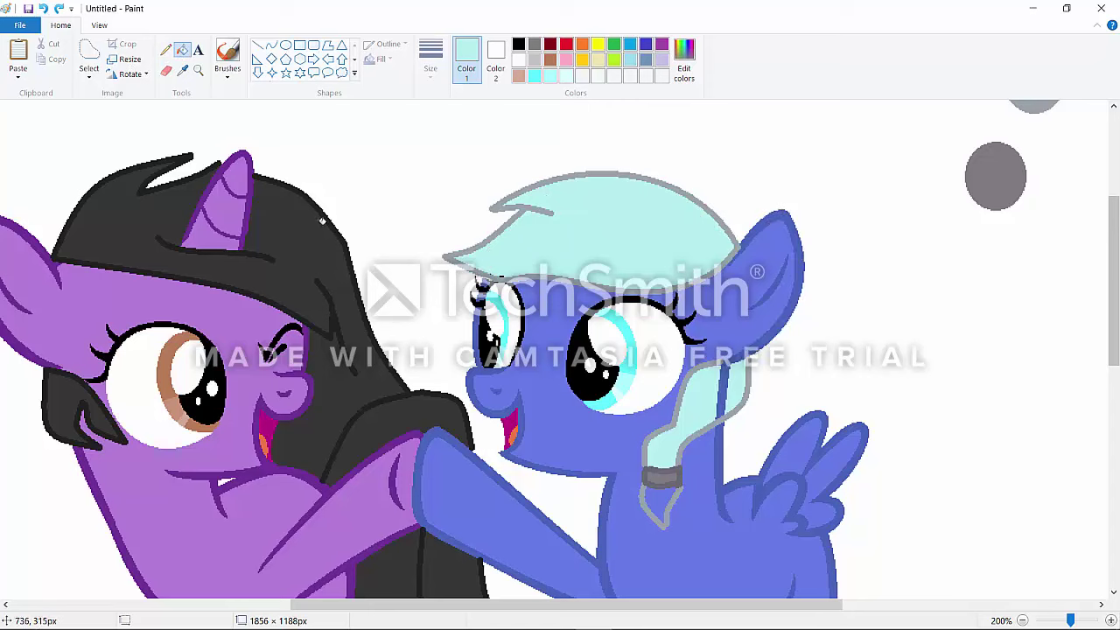
pyautogui.click(166, 49)
pyautogui.click(181, 49)
pyautogui.click(722, 389)
pyautogui.click(656, 516)
pyautogui.click(166, 50)
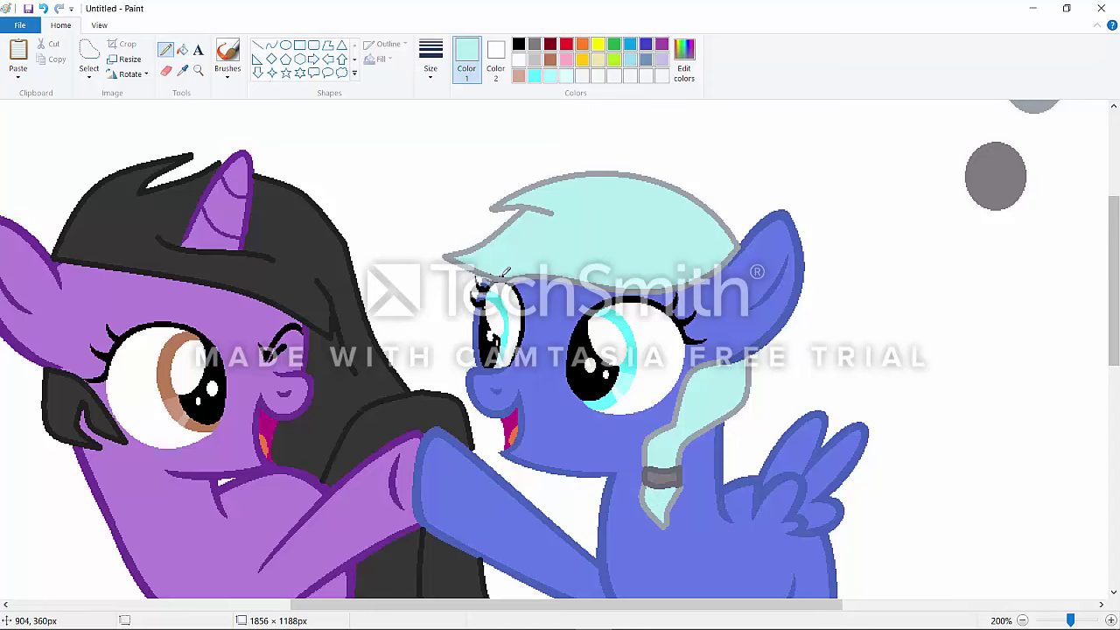
# Sample the light grey hair outline and draw the tail's outer edge as a curve from behind the wings to a low point.
pyautogui.scroll(-3, 743, 586)
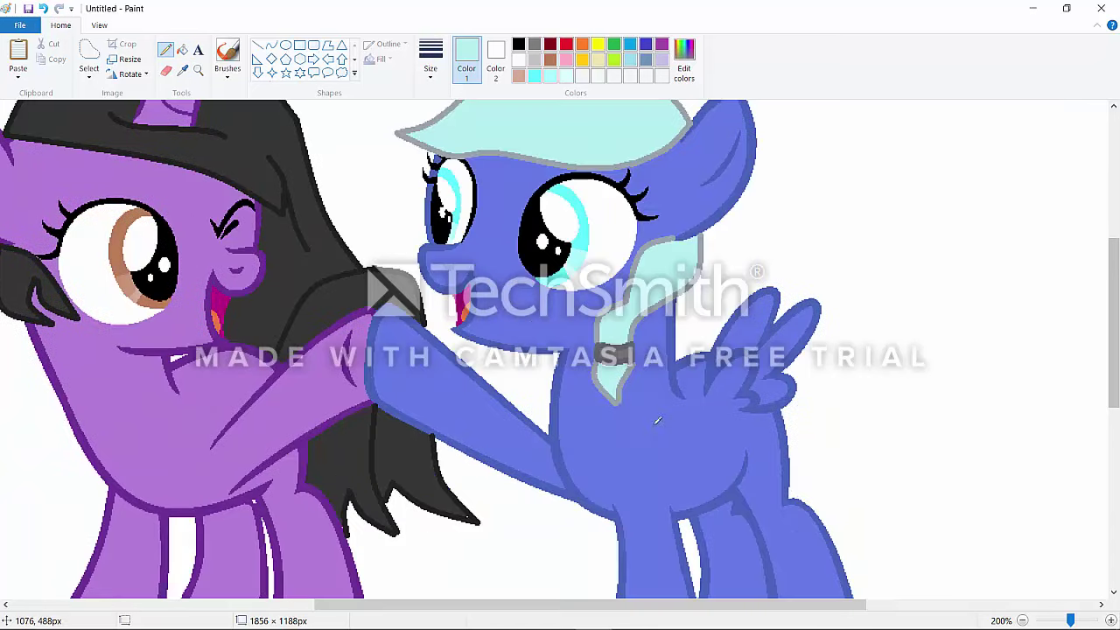
pyautogui.hscroll(2, 507, 602)
pyautogui.click(182, 71)
pyautogui.click(428, 124)
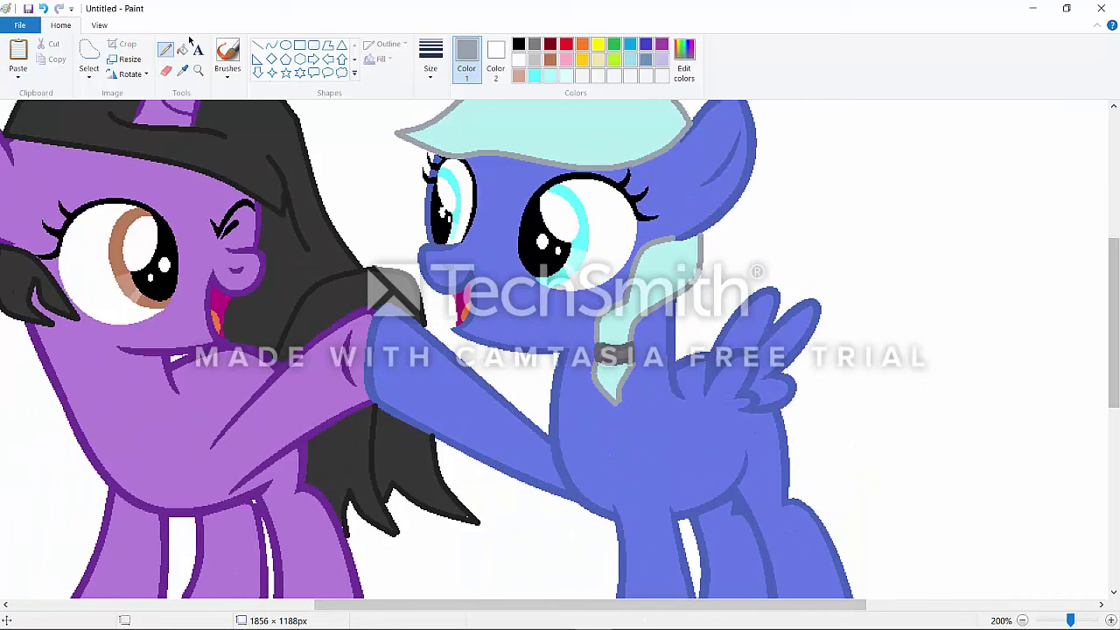
pyautogui.click(272, 45)
pyautogui.moveTo(704, 351); pyautogui.dragTo(703, 324)
pyautogui.hotkey('ctrl', 'z')
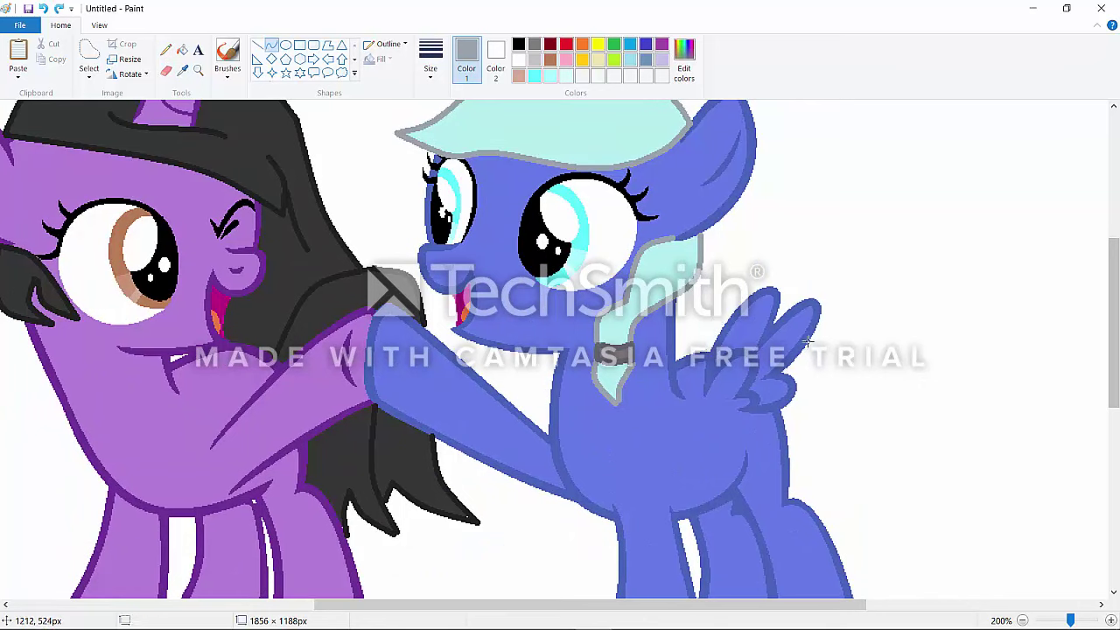
pyautogui.moveTo(777, 305); pyautogui.dragTo(882, 457)
# Draw the blue pony's notched tail end with light grey curves and close it against the rump.
pyautogui.moveTo(783, 409)
pyautogui.mouseDown()
pyautogui.moveTo(832, 436)
pyautogui.moveTo(825, 447)
pyautogui.moveTo(821, 431)
pyautogui.moveTo(820, 478)
pyautogui.mouseUp()
pyautogui.click(43, 9)
pyautogui.doubleClick(832, 449)
pyautogui.click(910, 388)
pyautogui.click(811, 462)
pyautogui.click(811, 463)
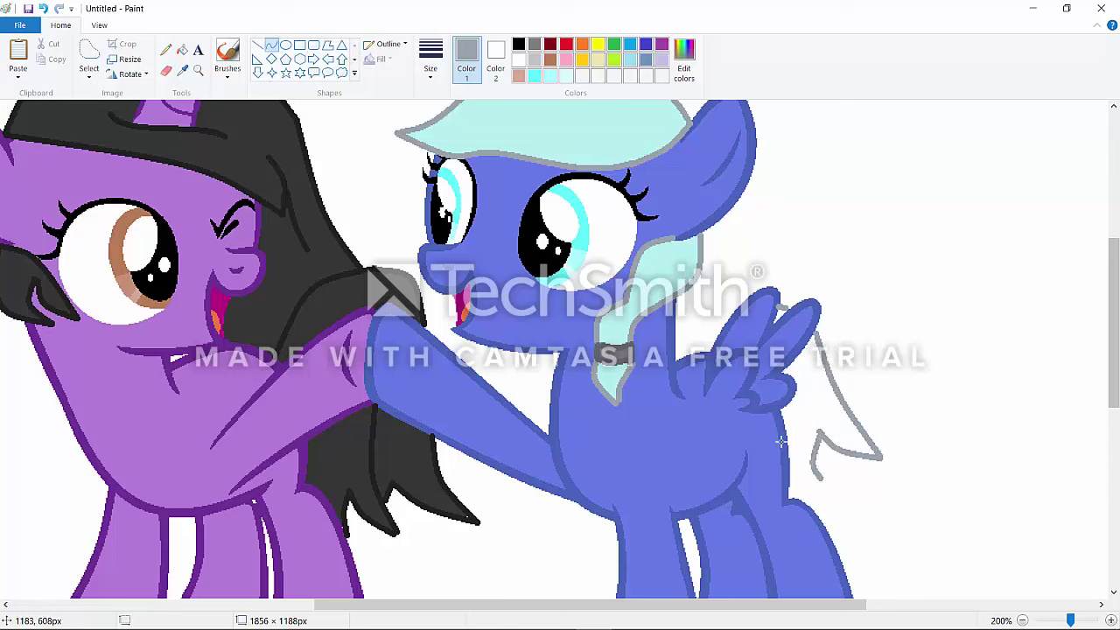
pyautogui.moveTo(789, 441); pyautogui.dragTo(820, 478)
pyautogui.click(789, 462)
pyautogui.click(790, 464)
# Sample the pale aqua of the blue pony's fringe and fill the tail with it.
pyautogui.click(183, 71)
pyautogui.click(532, 117)
pyautogui.click(183, 51)
pyautogui.click(844, 398)
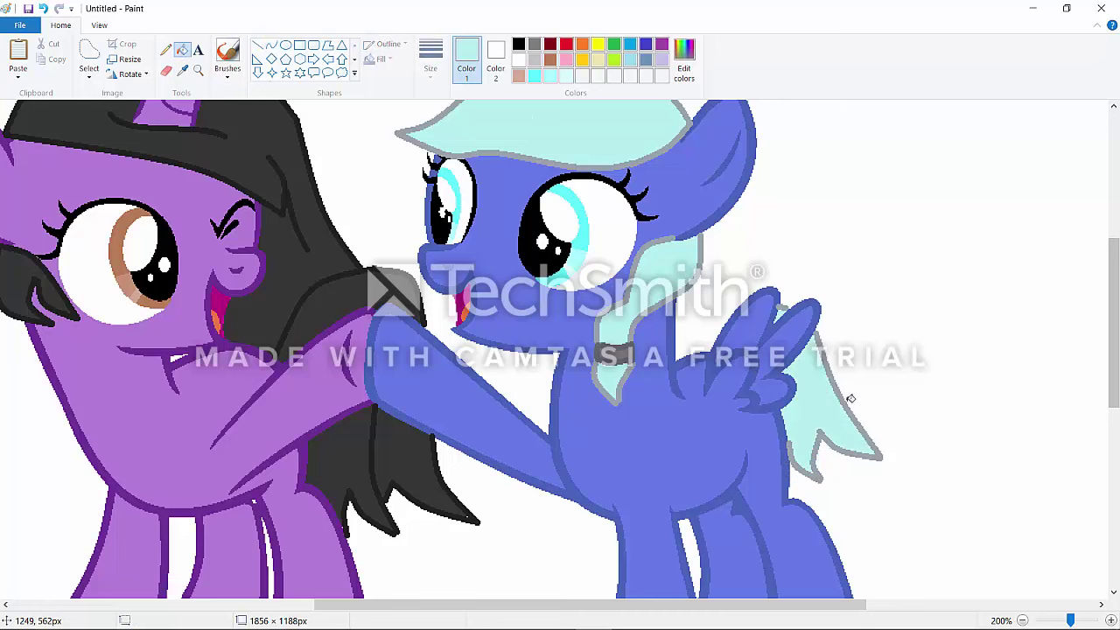
# Sample the dark grey of the unicorn's tail for the Pencil and check both ponies for missed spots.
pyautogui.moveTo(787, 605)
pyautogui.mouseDown()
pyautogui.moveTo(878, 604)
pyautogui.moveTo(805, 605)
pyautogui.mouseUp()
pyautogui.click(183, 71)
pyautogui.click(287, 461)
pyautogui.click(165, 51)
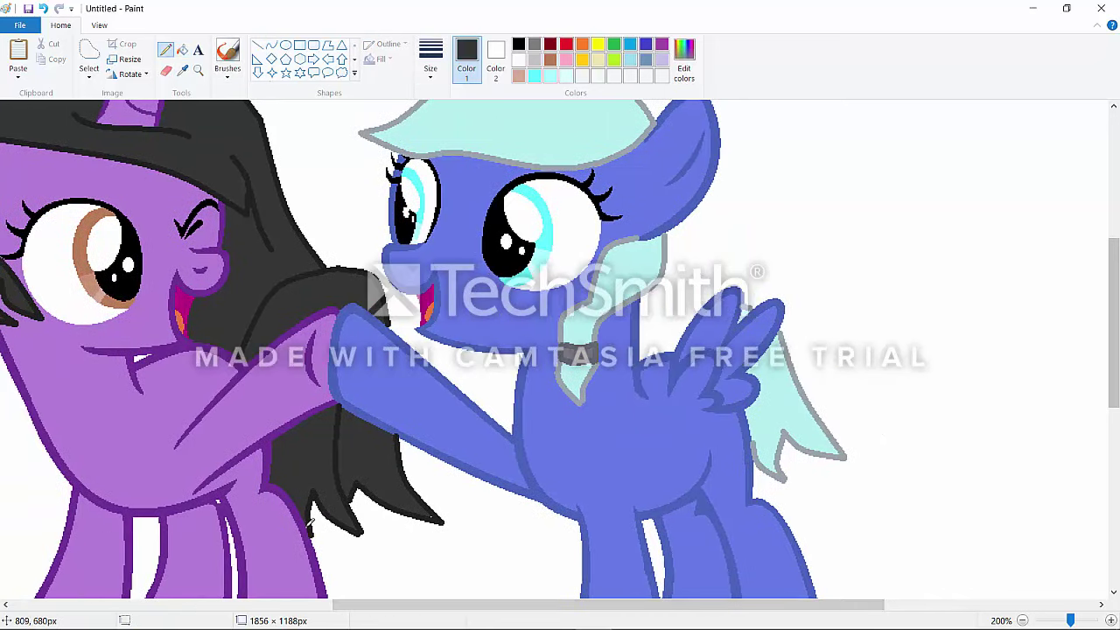
pyautogui.moveTo(509, 604); pyautogui.dragTo(388, 604)
pyautogui.scroll(1, 419, 371)
pyautogui.scroll(-3, 490, 372)
pyautogui.scroll(2, 514, 372)
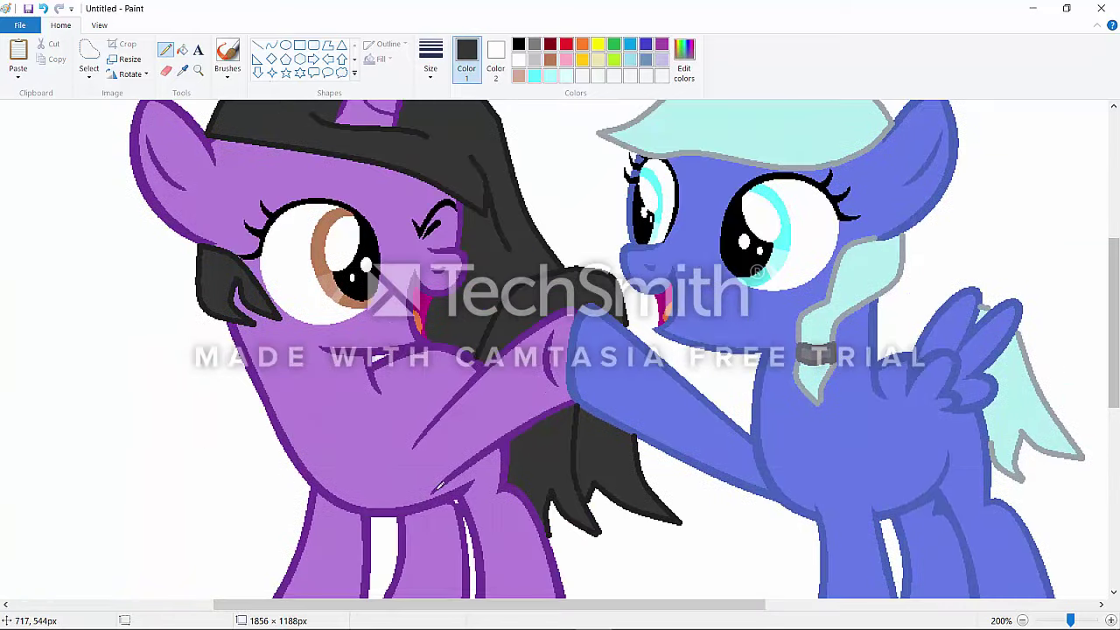
pyautogui.moveTo(529, 605); pyautogui.dragTo(586, 604)
# Select both groups of palette swatches with free-form selections and delete them.
pyautogui.moveTo(1073, 624); pyautogui.dragTo(1067, 620)
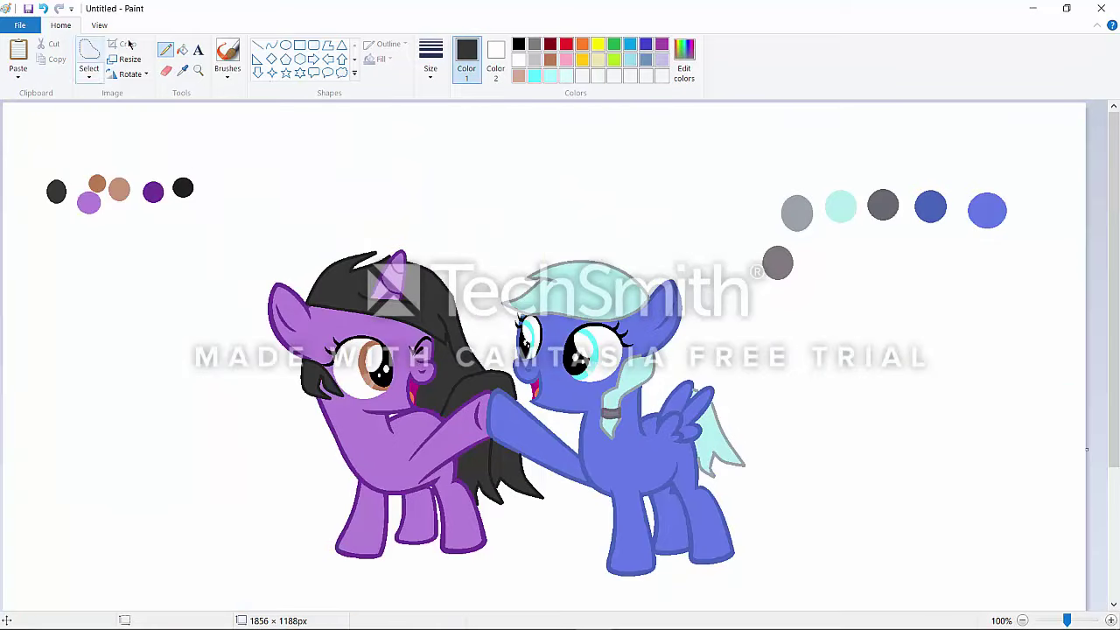
pyautogui.click(88, 59)
pyautogui.moveTo(17, 142); pyautogui.dragTo(18, 262)
pyautogui.rightClick(26, 168)
pyautogui.click(53, 275)
pyautogui.moveTo(762, 200)
pyautogui.mouseDown()
pyautogui.moveTo(1044, 169)
pyautogui.moveTo(752, 289)
pyautogui.mouseUp()
pyautogui.rightClick(720, 218)
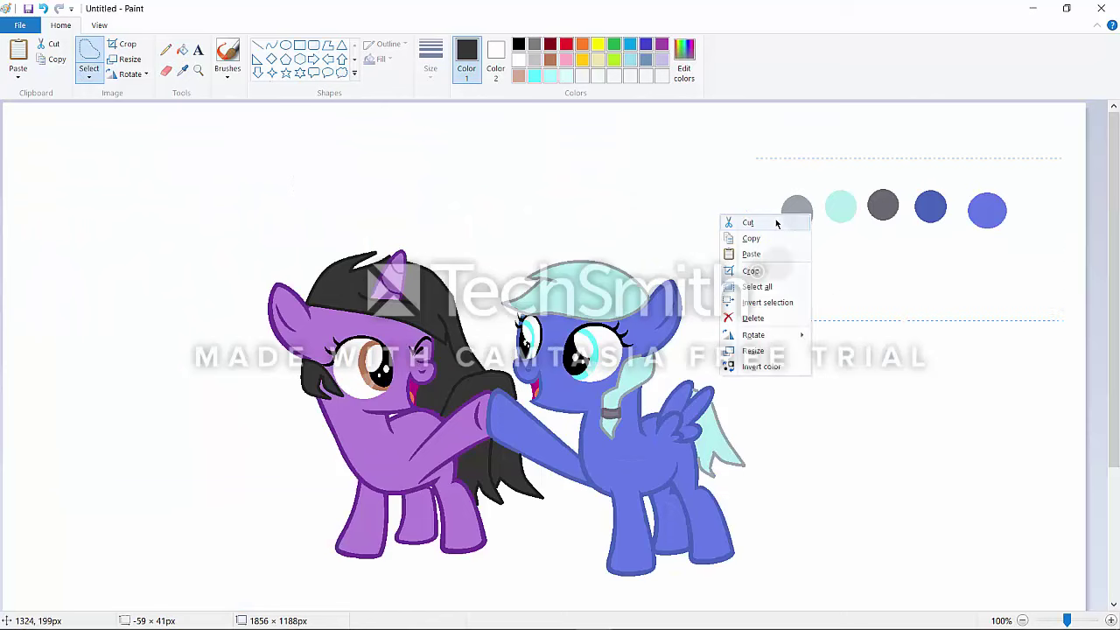
pyautogui.click(753, 317)
# Shrink the canvas to 1444 × 974 px and move both ponies up and to the left within it.
pyautogui.scroll(-3, 1074, 607)
pyautogui.moveTo(1067, 620); pyautogui.dragTo(1051, 620)
pyautogui.moveTo(544, 453); pyautogui.dragTo(425, 388)
pyautogui.moveTo(158, 146)
pyautogui.mouseDown()
pyautogui.moveTo(312, 375)
pyautogui.moveTo(147, 152)
pyautogui.mouseUp()
pyautogui.moveTo(226, 232); pyautogui.dragTo(160, 205)
pyautogui.click(539, 432)
pyautogui.click(1068, 619)
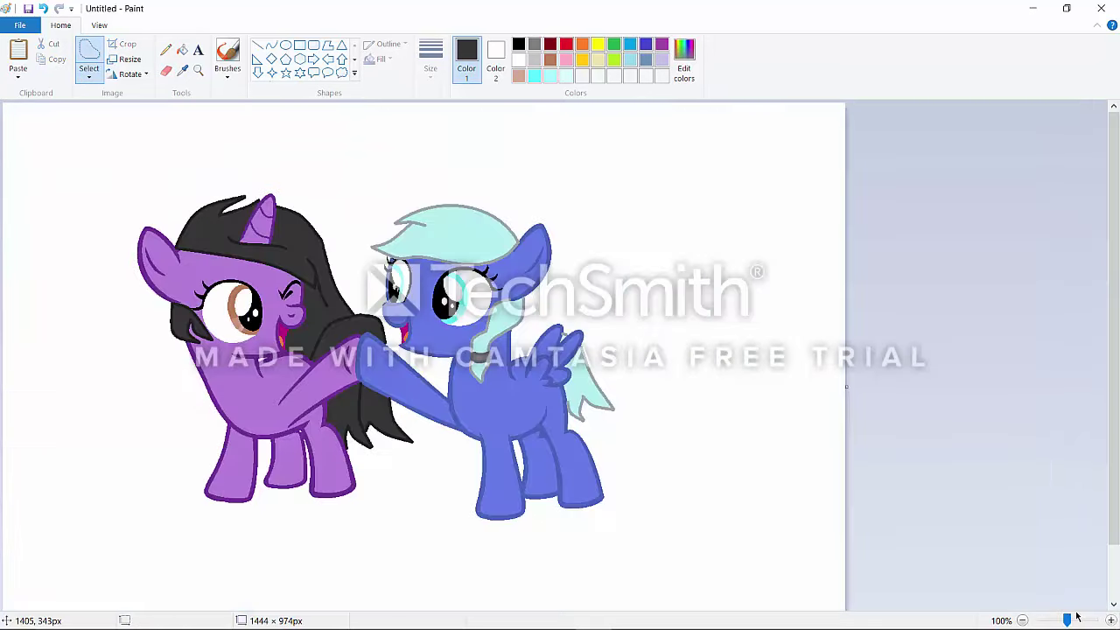
pyautogui.click(199, 50)
pyautogui.click(513, 148)
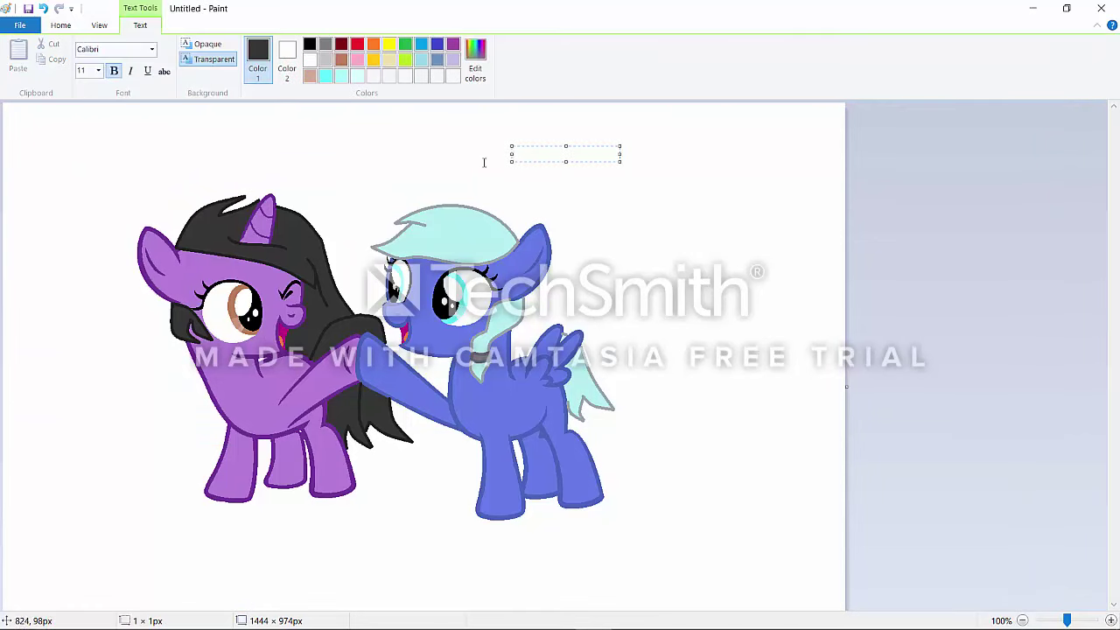
pyautogui.click(76, 28)
pyautogui.click(183, 70)
pyautogui.click(481, 232)
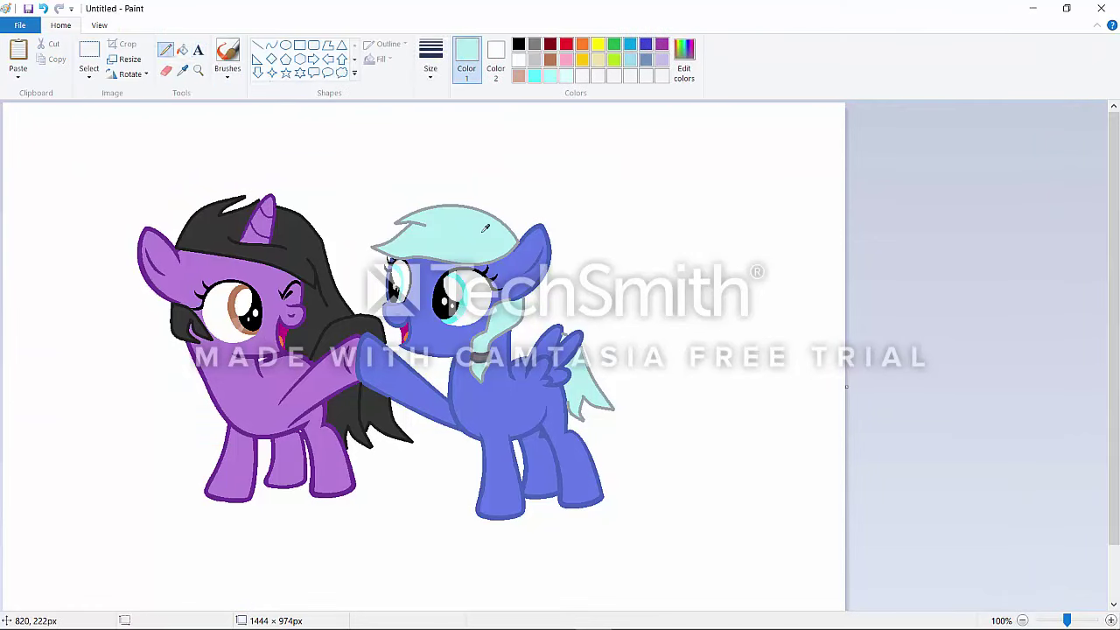
pyautogui.click(200, 52)
# Sample the blue pony's body colour and add the text "Were Going To Best Friends Forever!" above that pony.
pyautogui.click(183, 70)
pyautogui.click(424, 280)
pyautogui.click(200, 52)
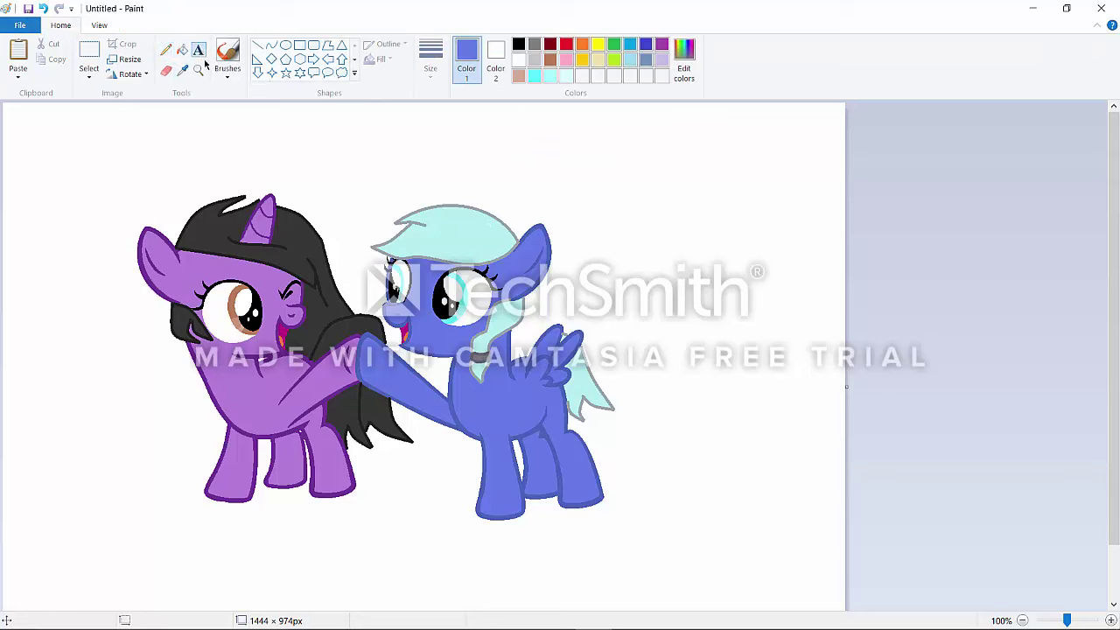
pyautogui.click(551, 163)
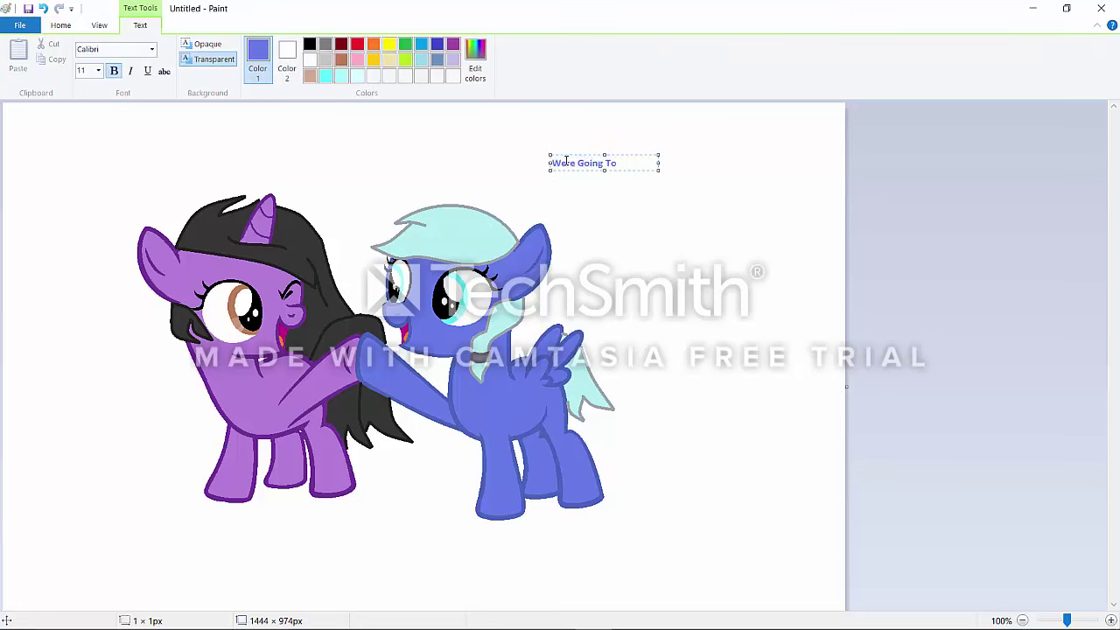
pyautogui.write("We're Going To Best Friends Forever!")
# Try changing the blue caption's font size and reshaping its text box.
pyautogui.click(98, 71)
pyautogui.click(93, 180)
pyautogui.moveTo(604, 184); pyautogui.dragTo(604, 199)
pyautogui.click(680, 175)
pyautogui.hotkey('ctrl', 'z')
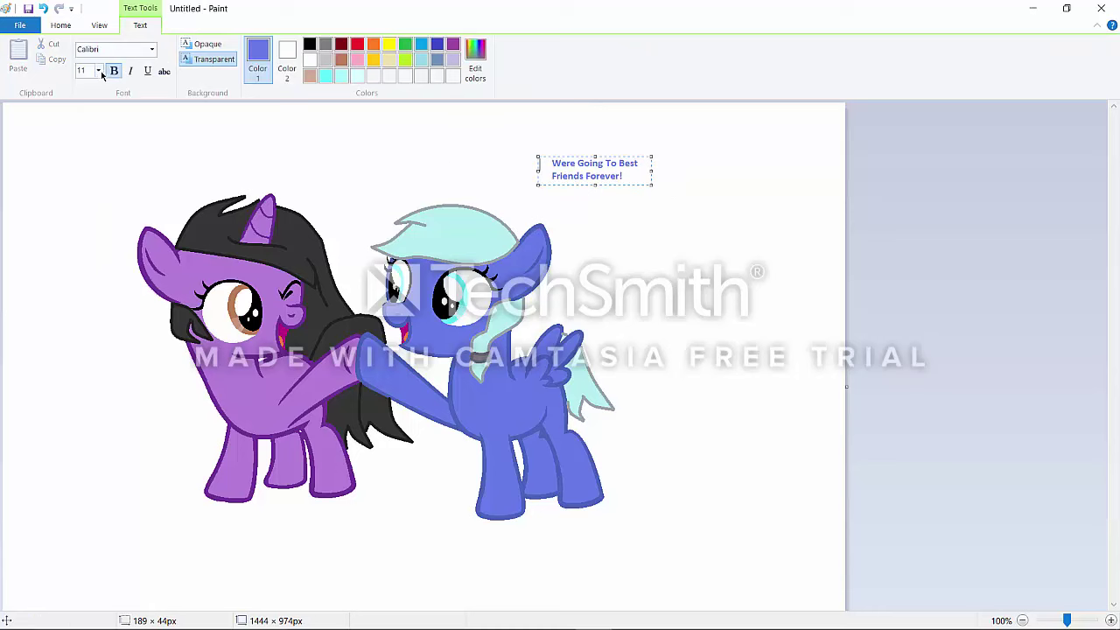
pyautogui.click(96, 71)
pyautogui.click(92, 72)
pyautogui.click(179, 154)
pyautogui.click(175, 156)
pyautogui.moveTo(652, 163); pyautogui.dragTo(533, 179)
pyautogui.moveTo(637, 155); pyautogui.dragTo(538, 182)
pyautogui.click(60, 25)
# Select the small blue caption with a free-form selection and delete it.
pyautogui.click(85, 75)
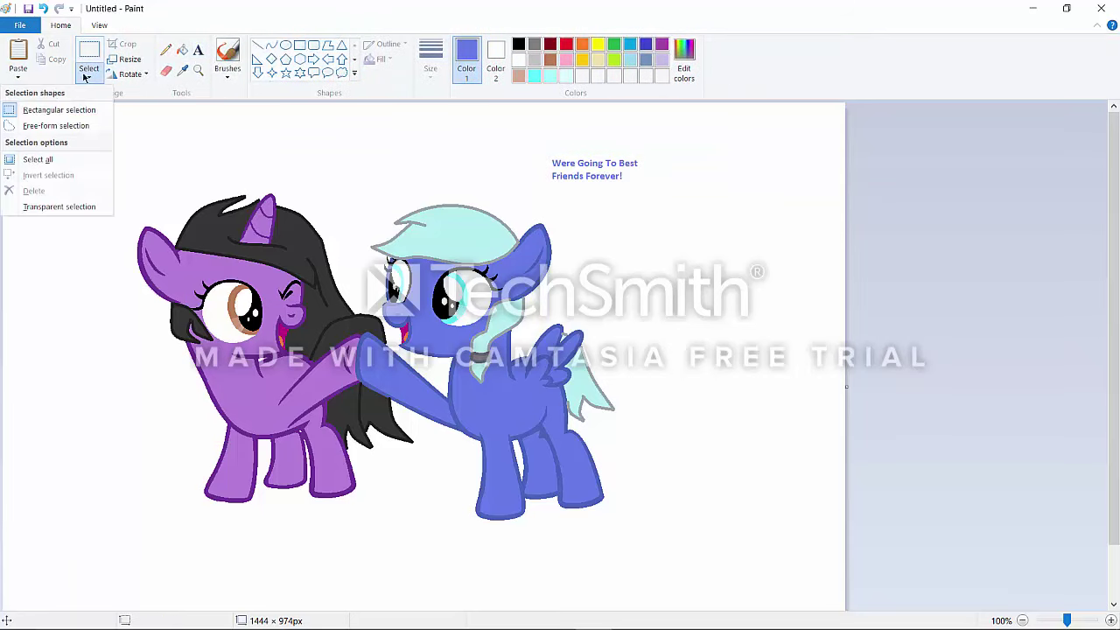
pyautogui.click(55, 125)
pyautogui.moveTo(564, 133)
pyautogui.mouseDown()
pyautogui.moveTo(607, 143)
pyautogui.moveTo(535, 141)
pyautogui.mouseUp()
pyautogui.rightClick(580, 161)
pyautogui.click(544, 264)
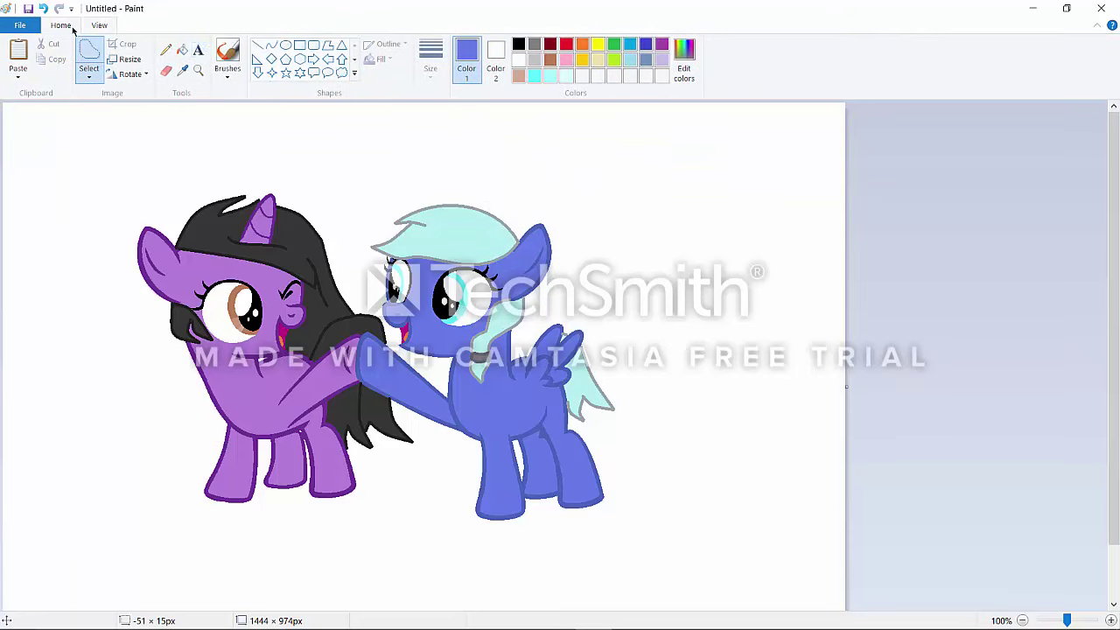
# Sample the unicorn's purple coat and add the bold 18 pt text "Yeah!" above the unicorn.
pyautogui.click(198, 51)
pyautogui.click(183, 73)
pyautogui.click(200, 269)
pyautogui.click(200, 52)
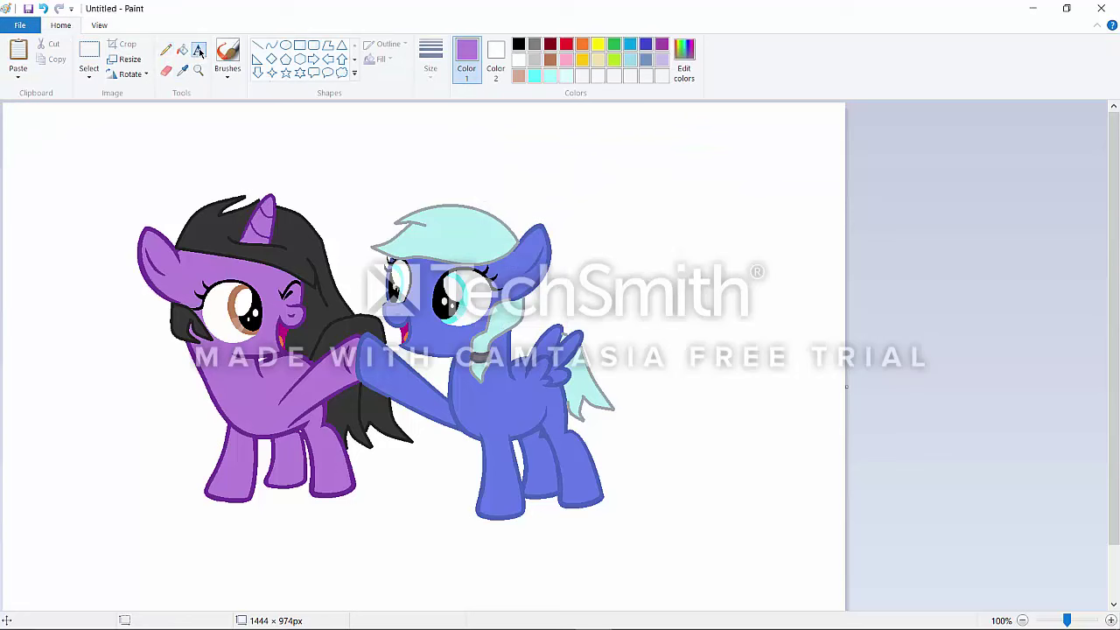
pyautogui.rightClick(203, 51)
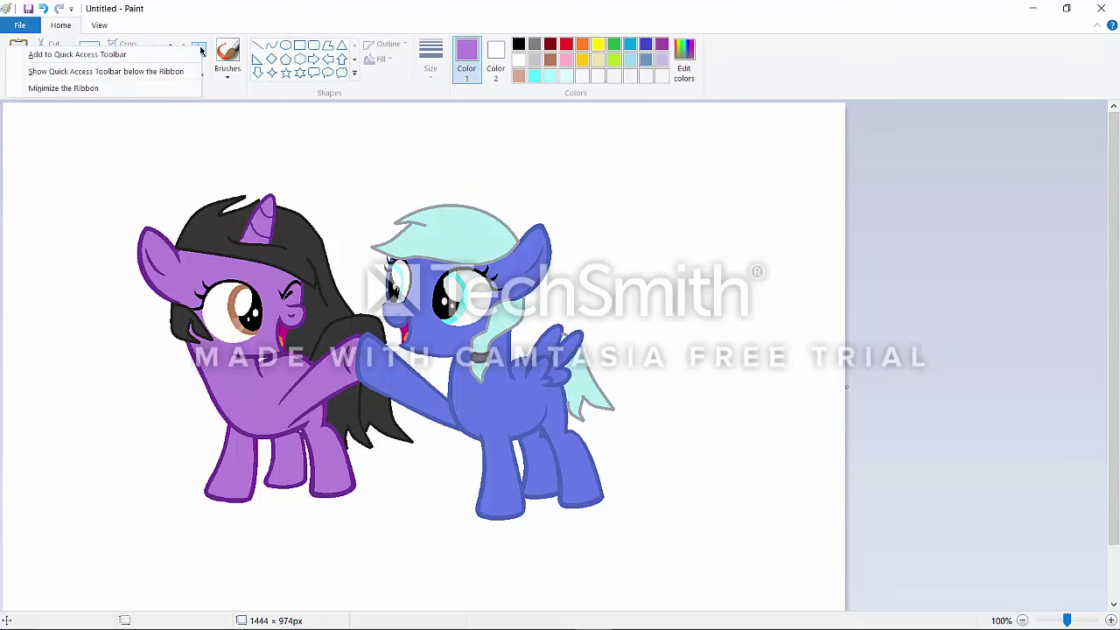
pyautogui.click(178, 113)
pyautogui.click(135, 149)
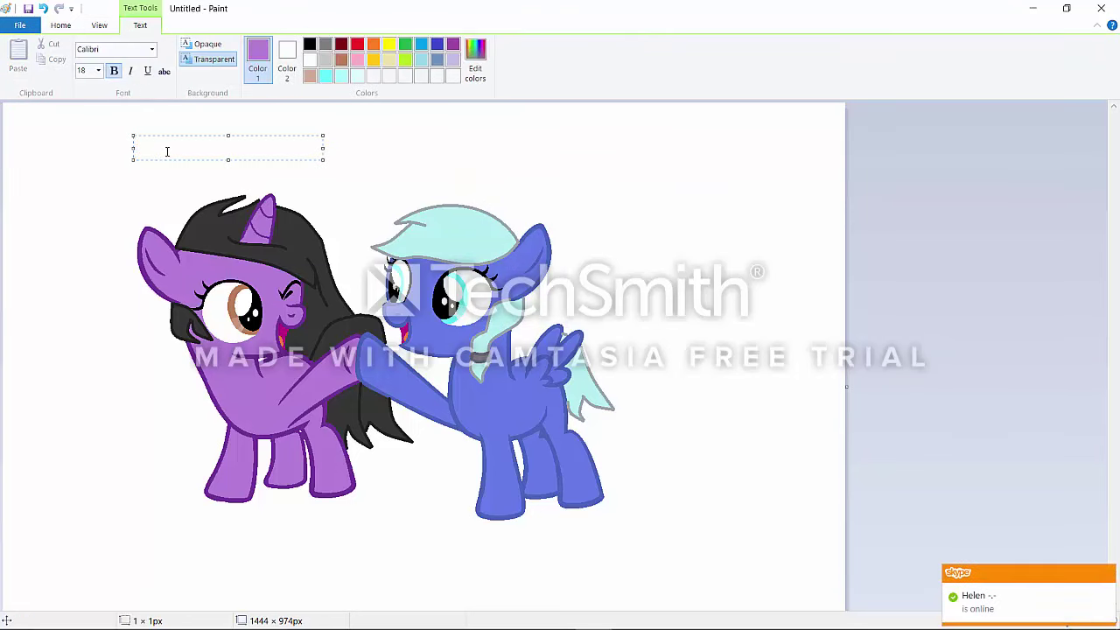
pyautogui.write('Yeah!')
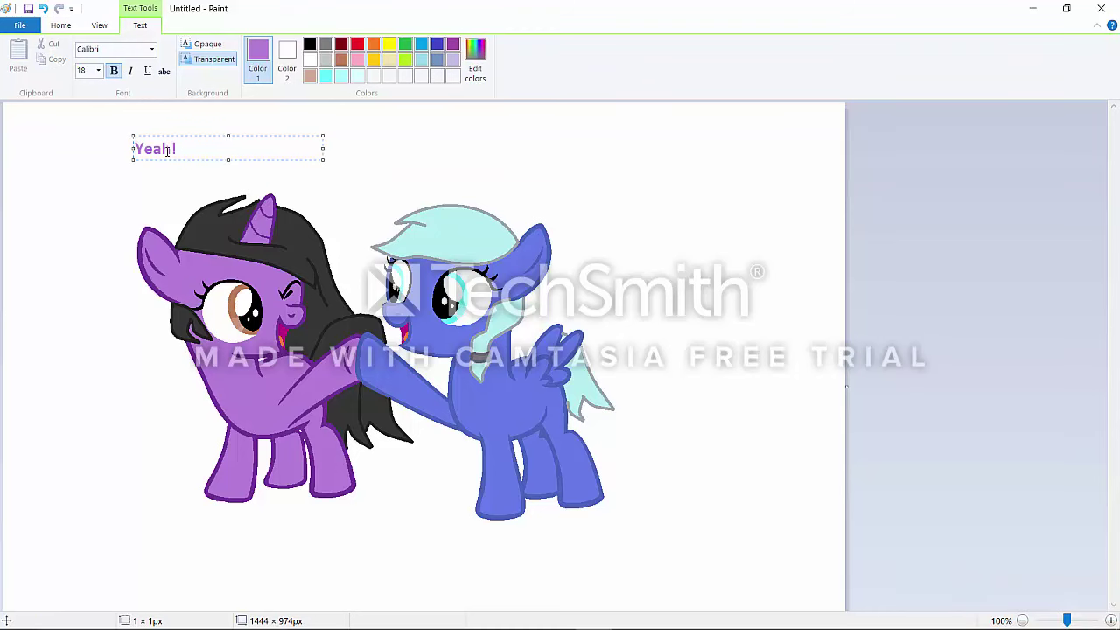
# Select the "Yeah!" text with a free-form selection and move it down beside the unicorn's mane.
pyautogui.click(146, 137)
pyautogui.click(89, 76)
pyautogui.click(82, 124)
pyautogui.moveTo(180, 134)
pyautogui.mouseDown()
pyautogui.moveTo(148, 136)
pyautogui.moveTo(181, 135)
pyautogui.moveTo(158, 197)
pyautogui.mouseUp()
pyautogui.click(210, 140)
# Sample the blue pony's body colour and add "Were Going To Best Friends Forever!" in bold 18 pt above its ear.
pyautogui.click(182, 70)
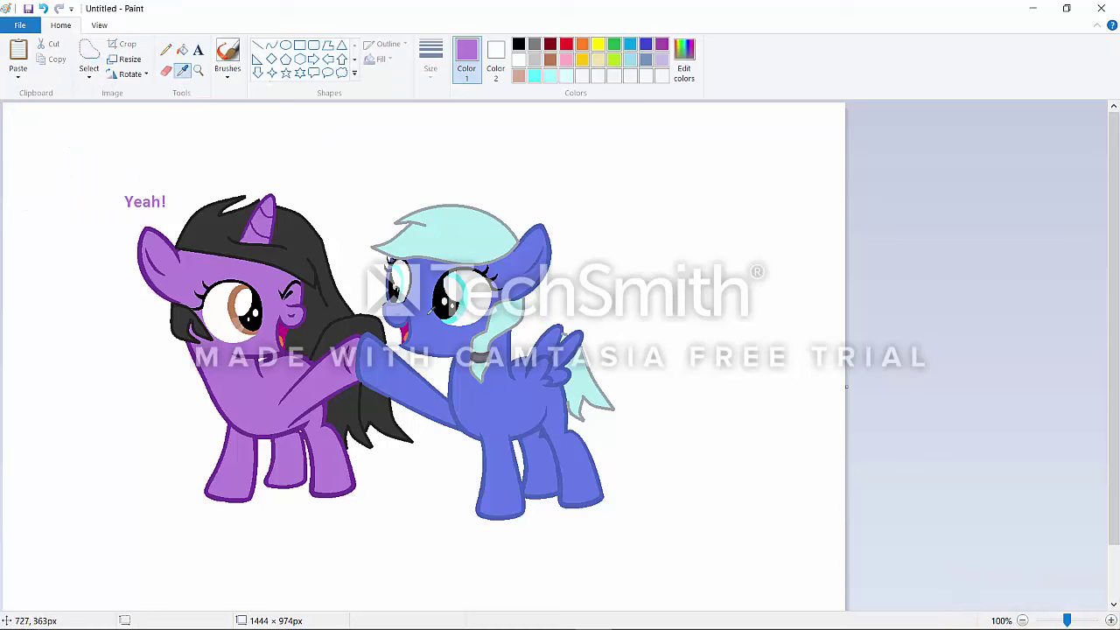
pyautogui.click(490, 403)
pyautogui.click(198, 50)
pyautogui.click(526, 175)
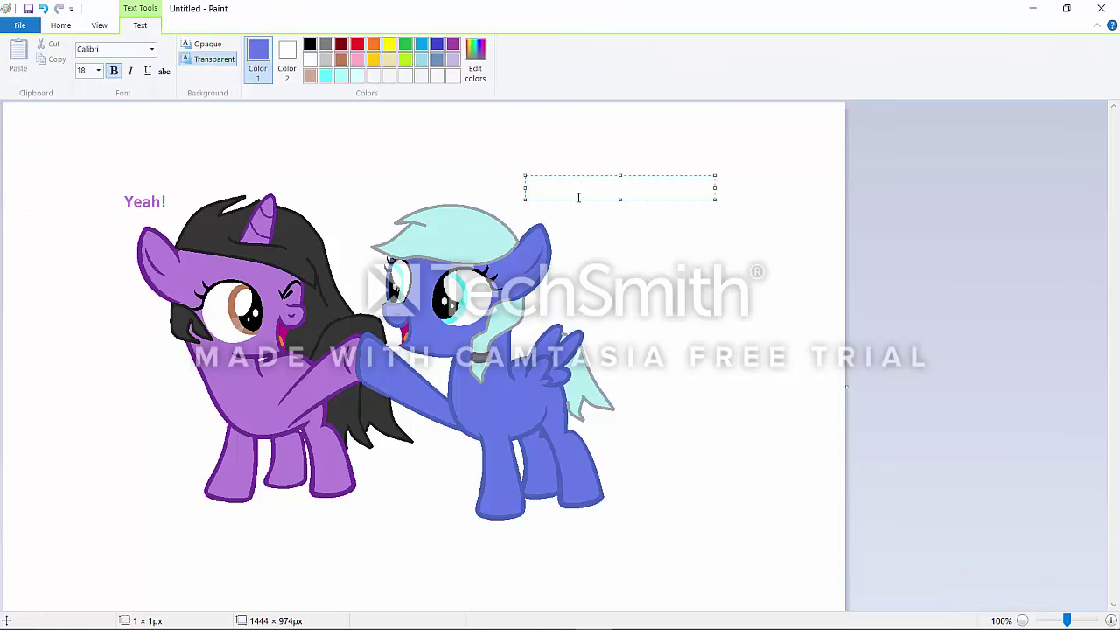
pyautogui.write('Were Going To Best Friends Forever!')
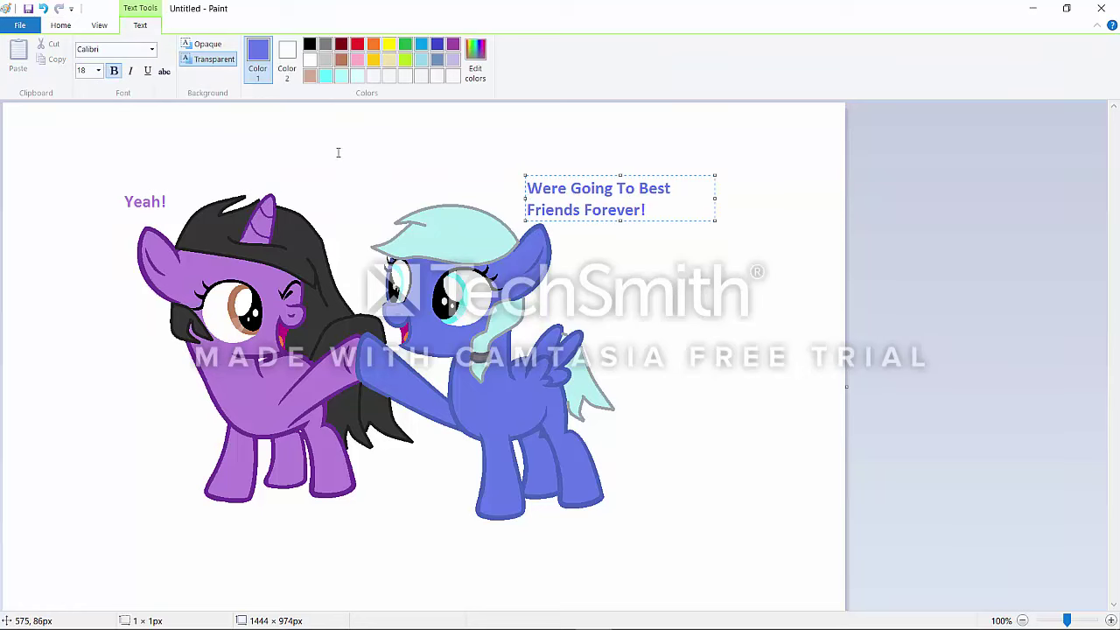
# Save the drawing to the Desktop as a PNG named "Katelyn and Aphmau as Mlp Filly".
pyautogui.click(28, 8)
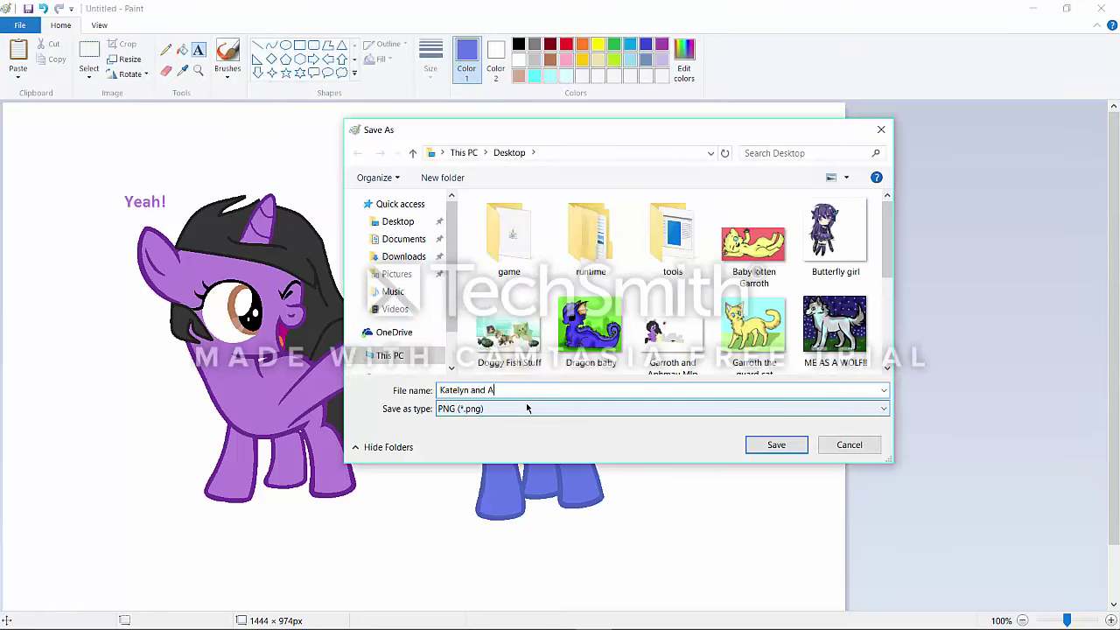
pyautogui.write('Katelyn and Aphmau as Mlp Filly')
pyautogui.click(783, 445)
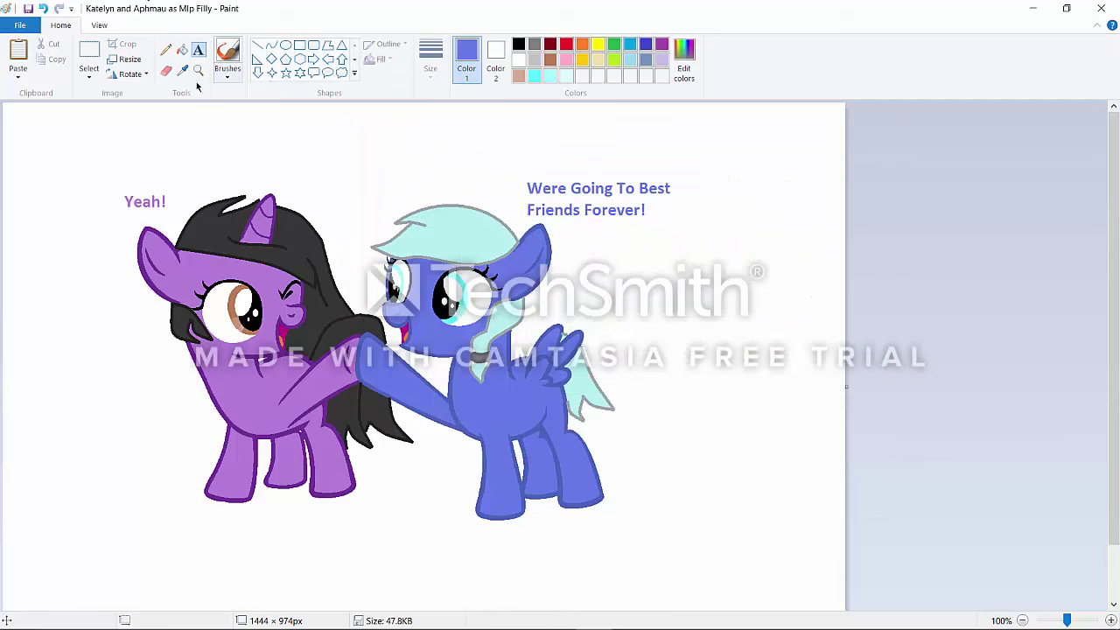
pyautogui.click(518, 44)
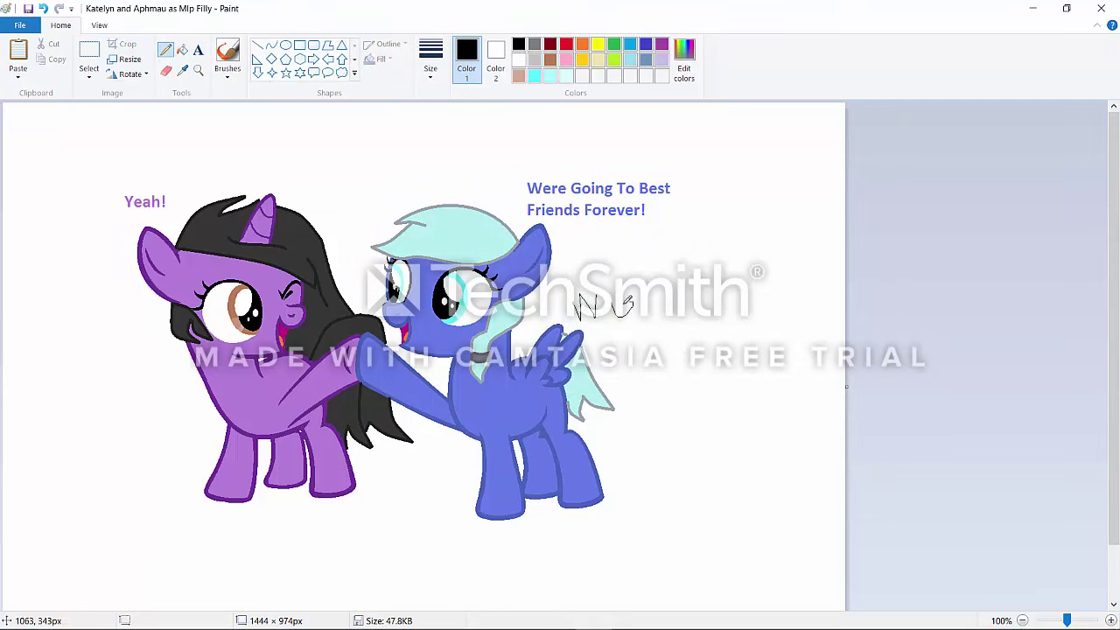
pyautogui.click(44, 8)
pyautogui.click(43, 9)
pyautogui.moveTo(585, 293)
pyautogui.mouseDown()
pyautogui.moveTo(628, 310)
pyautogui.moveTo(608, 335)
pyautogui.moveTo(598, 308)
pyautogui.moveTo(617, 327)
pyautogui.mouseUp()
pyautogui.click(641, 309)
pyautogui.click(43, 7)
pyautogui.click(43, 8)
pyautogui.click(257, 44)
pyautogui.click(657, 328)
pyautogui.click(44, 10)
pyautogui.click(43, 10)
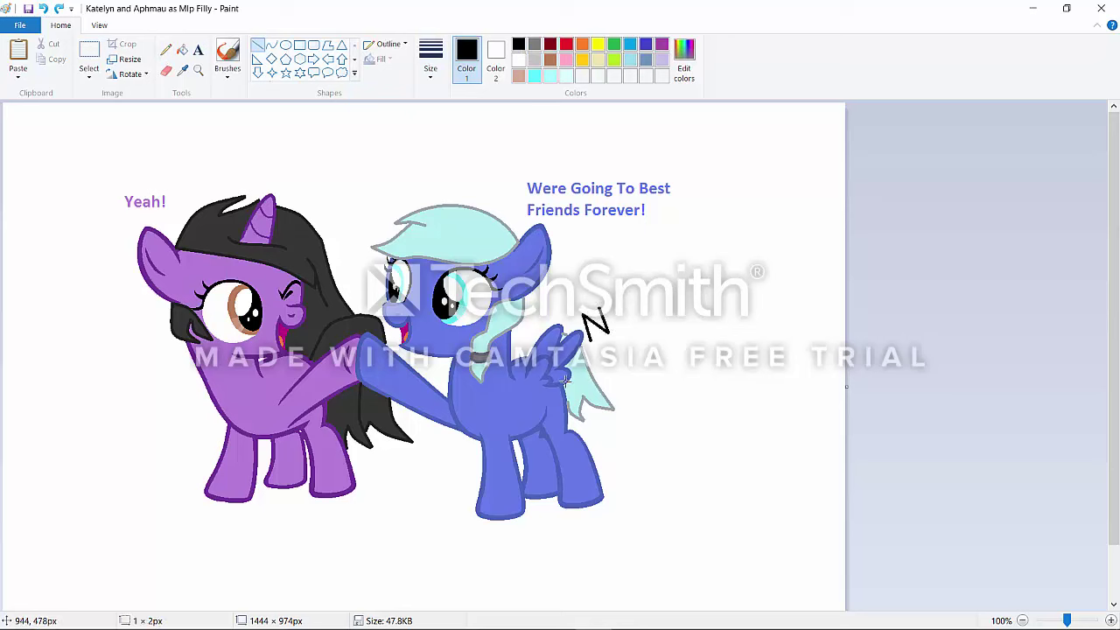
pyautogui.click(271, 45)
pyautogui.moveTo(611, 319); pyautogui.dragTo(644, 302)
pyautogui.moveTo(627, 311); pyautogui.dragTo(638, 333)
pyautogui.click(44, 9)
pyautogui.click(44, 9)
pyautogui.click(43, 9)
pyautogui.click(43, 8)
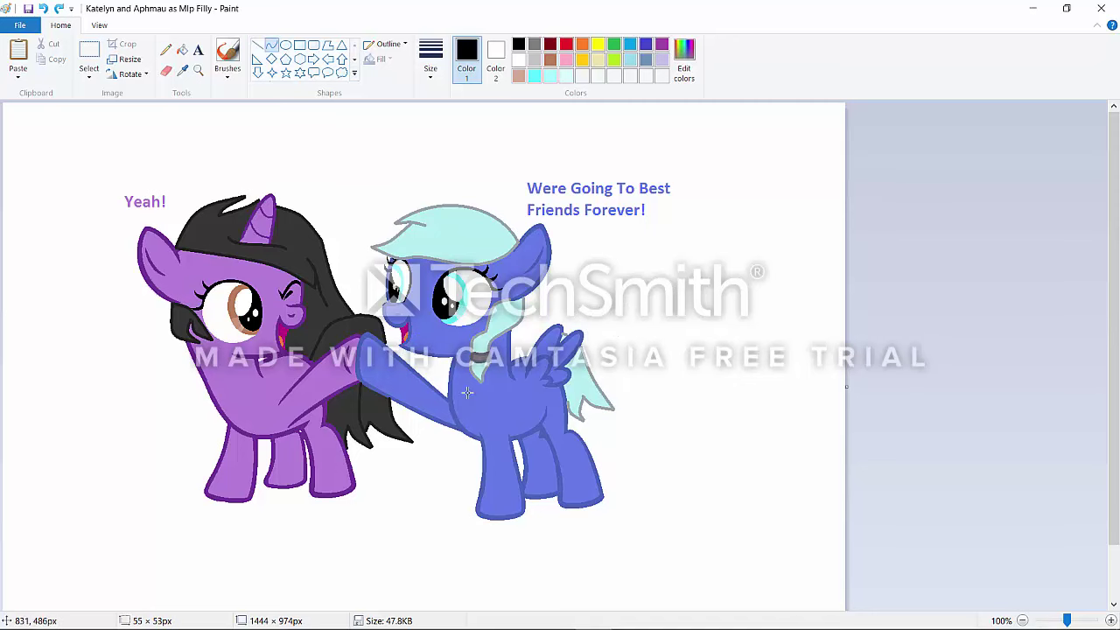
# In Notepad, write "ANyway guys ope u enjoy this speed paint tell me in the comments if u want more? :D Anyway Bye <3" and close it.
pyautogui.press('super')
pyautogui.write('note')
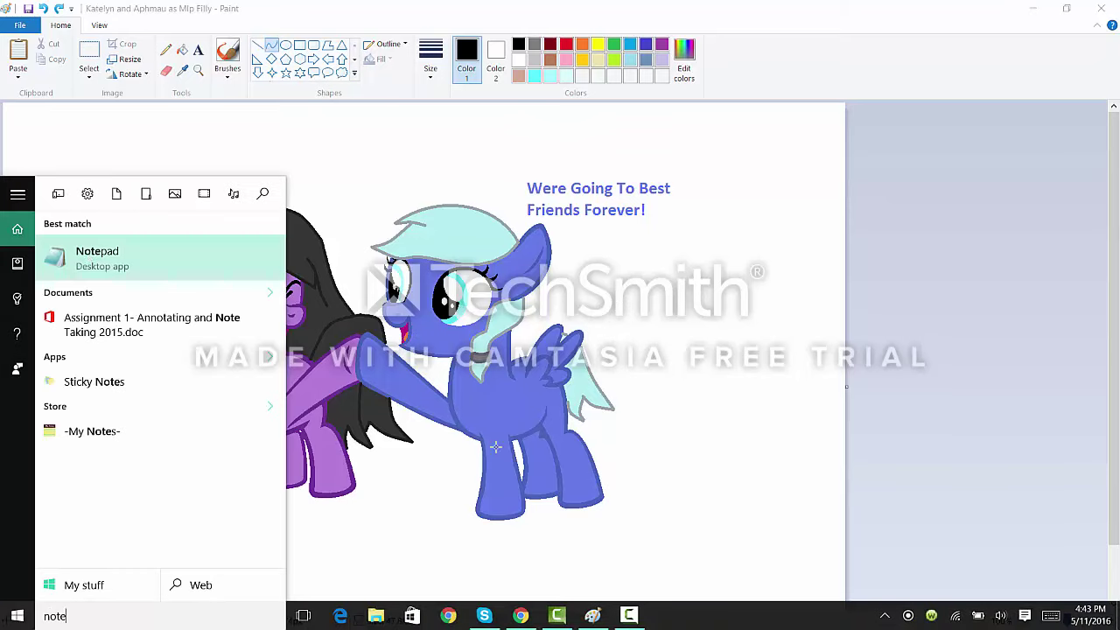
pyautogui.press('Return')
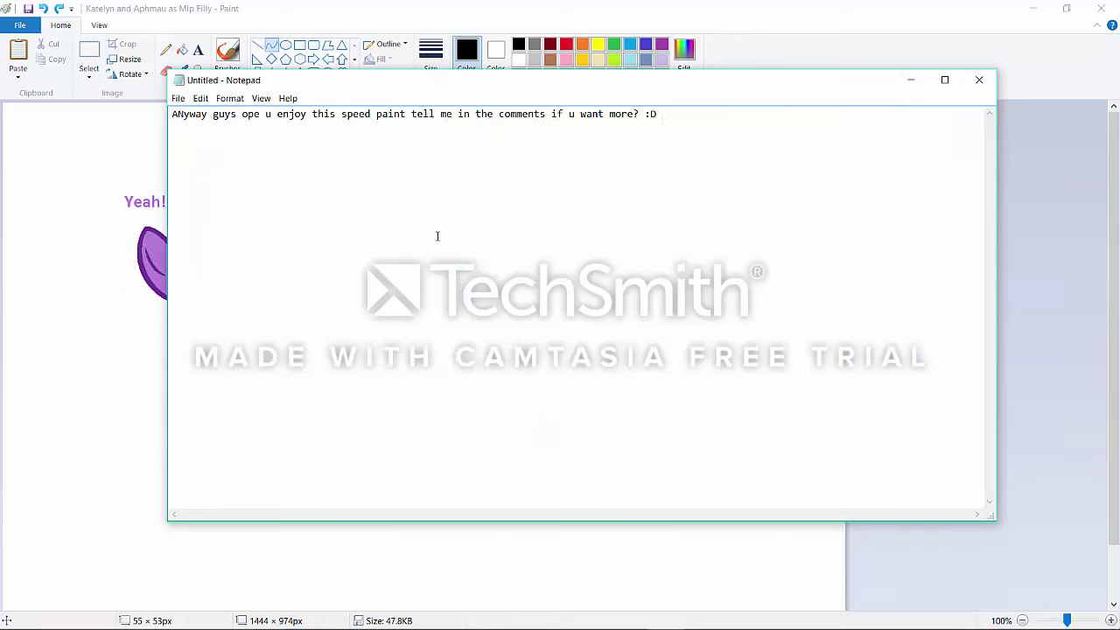
pyautogui.click(979, 79)
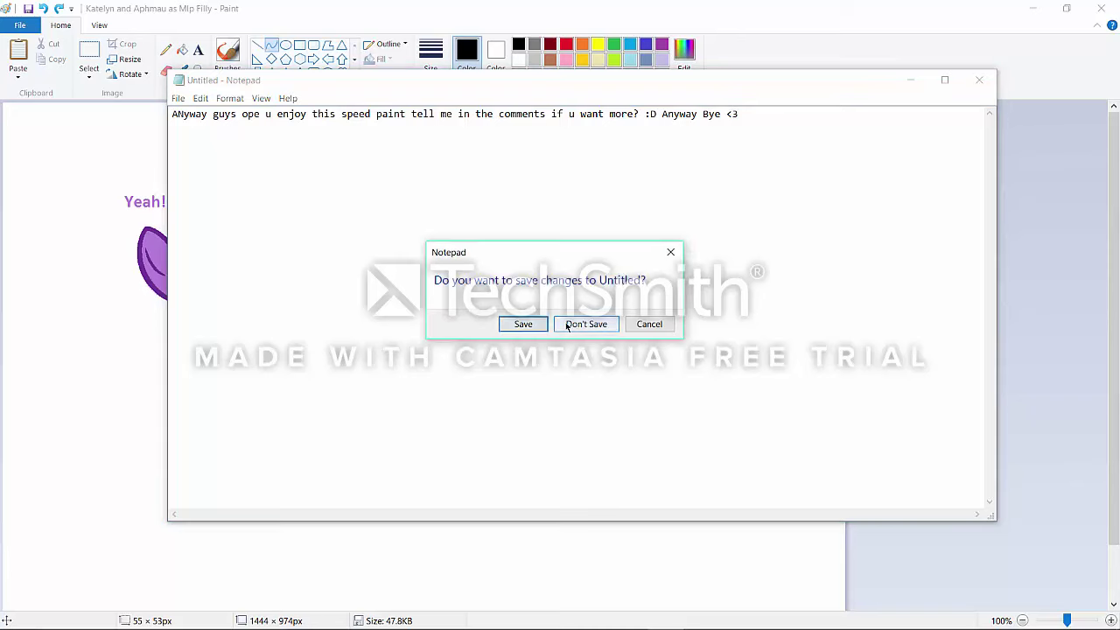